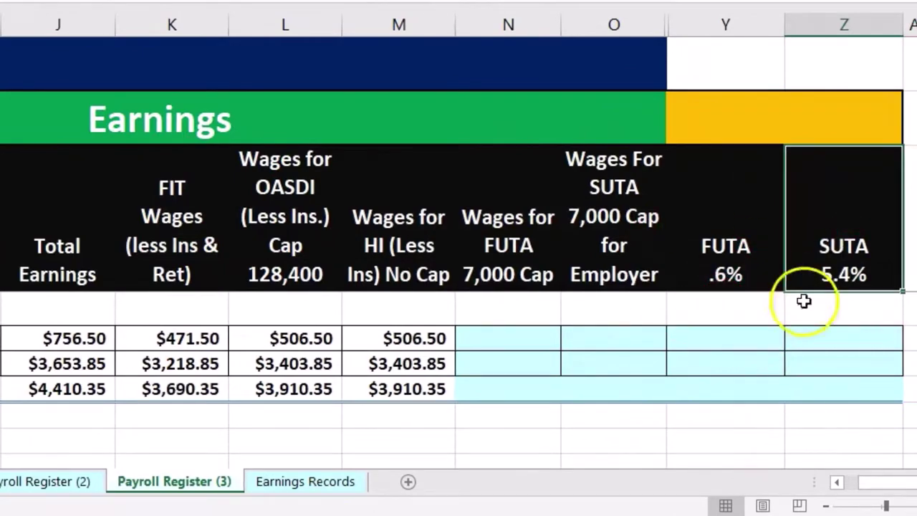
- Review the first employee's week 10 payroll row, from the empty FUTA wages cell N50 back to the employee names
{"action": "left_click", "coordinate": [522, 344]}
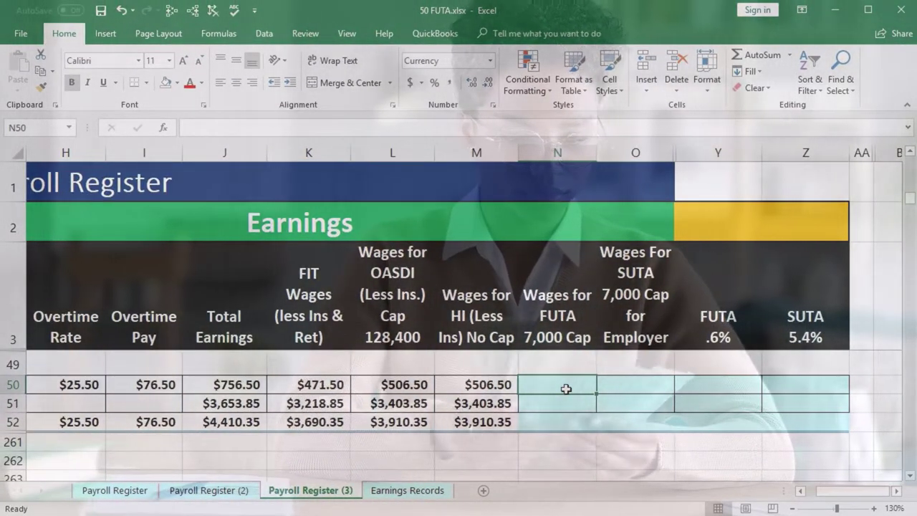
{"action": "key", "text": "Left"}
{"action": "key", "text": "Left"}
{"action": "key", "text": "Left"}
{"action": "key", "text": "Left"}
{"action": "key", "text": "Left"}
{"action": "key", "text": "Left"}
{"action": "key", "text": "Left"}
{"action": "key", "text": "Left"}
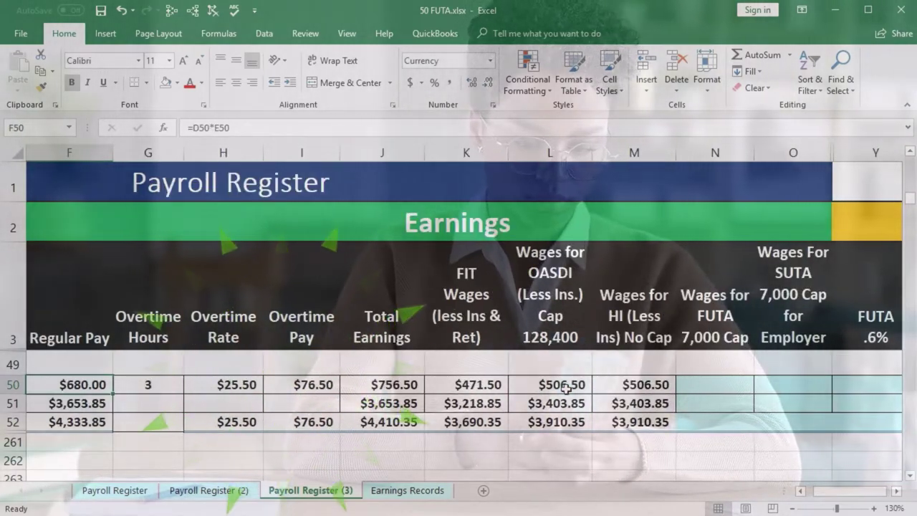
{"action": "key", "text": "Left"}
{"action": "key", "text": "Left"}
{"action": "key", "text": "Left"}
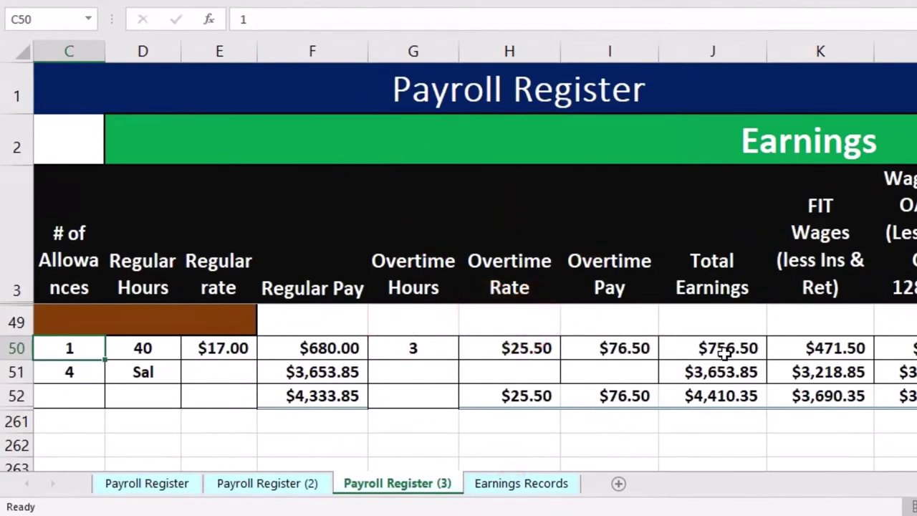
{"action": "key", "text": "Left"}
{"action": "key", "text": "Left"}
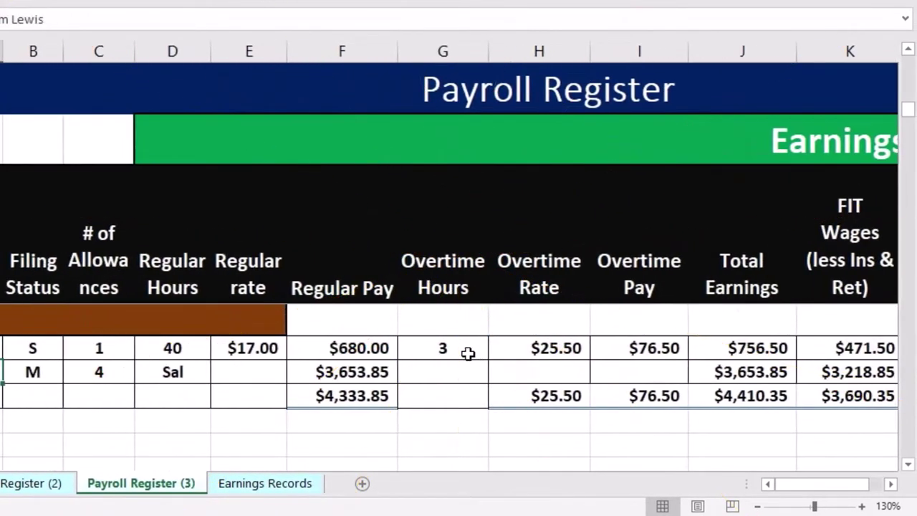
- Look across the second employee's week 10 payroll row, through the earnings columns and past the FUTA and SUTA tax columns
{"action": "key", "text": "Right"}
{"action": "key", "text": "Right"}
{"action": "key", "text": "Right"}
{"action": "key", "text": "Right"}
{"action": "key", "text": "Right"}
{"action": "key", "text": "Right"}
{"action": "key", "text": "Right"}
{"action": "key", "text": "Right"}
{"action": "key", "text": "Right"}
{"action": "key", "text": "Right"}
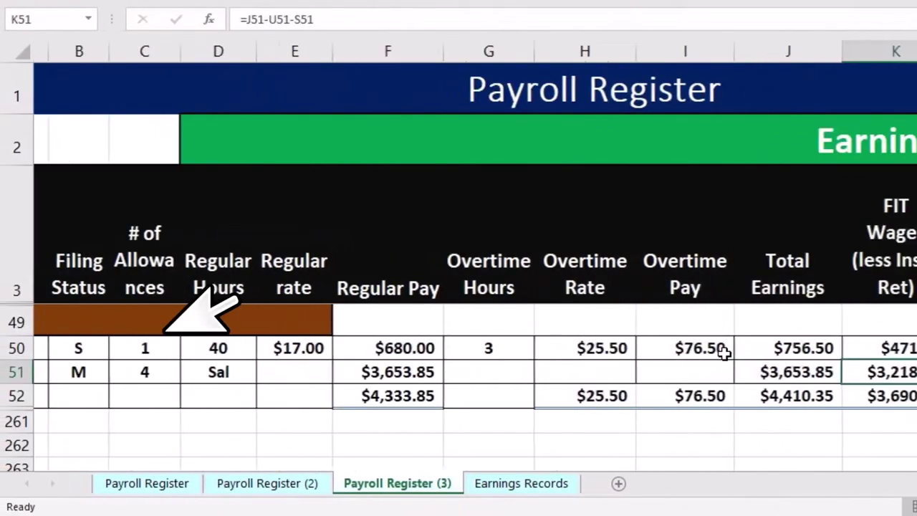
{"action": "key", "text": "Right"}
{"action": "key", "text": "Right"}
{"action": "key", "text": "Right"}
{"action": "key", "text": "Right"}
{"action": "key", "text": "Right"}
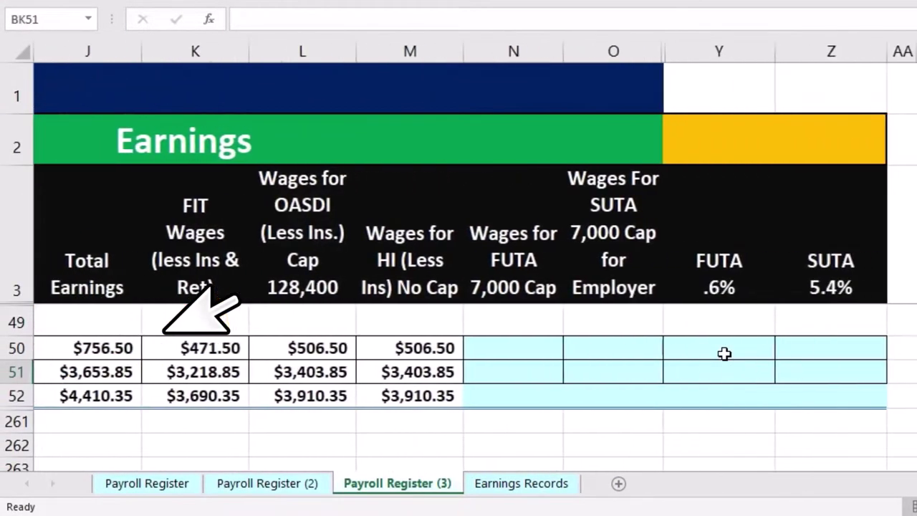
- Examine the second employee's FIT and HI wage formulas in row 51, finishing at the total earnings cell J50
{"action": "key", "text": "Left"}
{"action": "key", "text": "Left"}
{"action": "key", "text": "Left"}
{"action": "key", "text": "Left"}
{"action": "key", "text": "Left"}
{"action": "key", "text": "Left"}
{"action": "key", "text": "Left"}
{"action": "key", "text": "Left"}
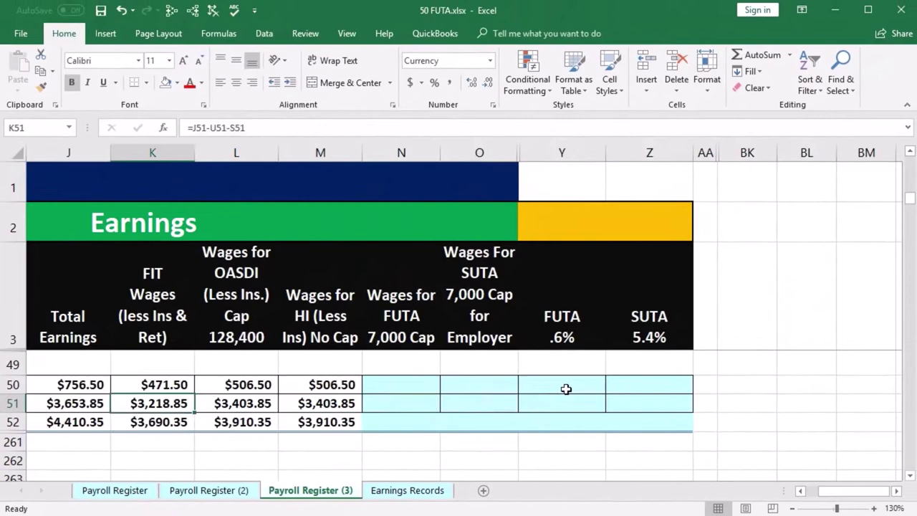
{"action": "key", "text": "Left"}
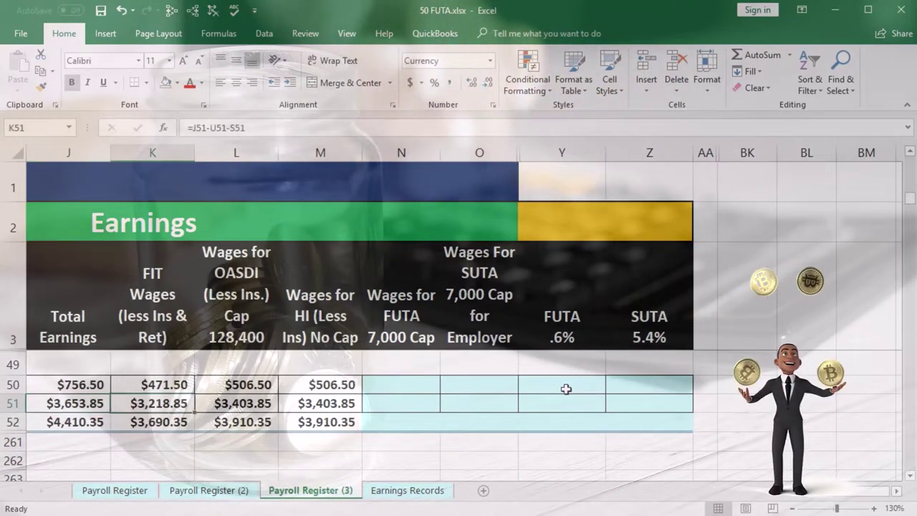
{"action": "key", "text": "Right"}
{"action": "key", "text": "Right"}
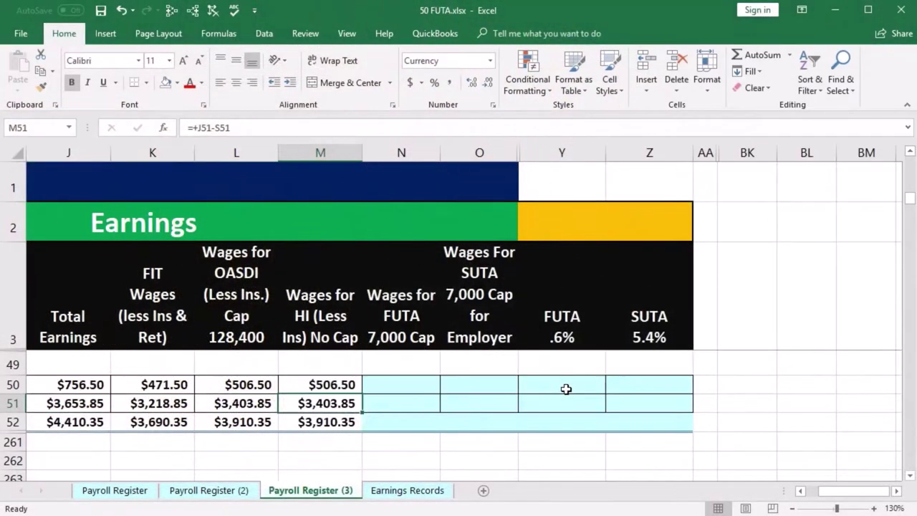
{"action": "key", "text": "Left"}
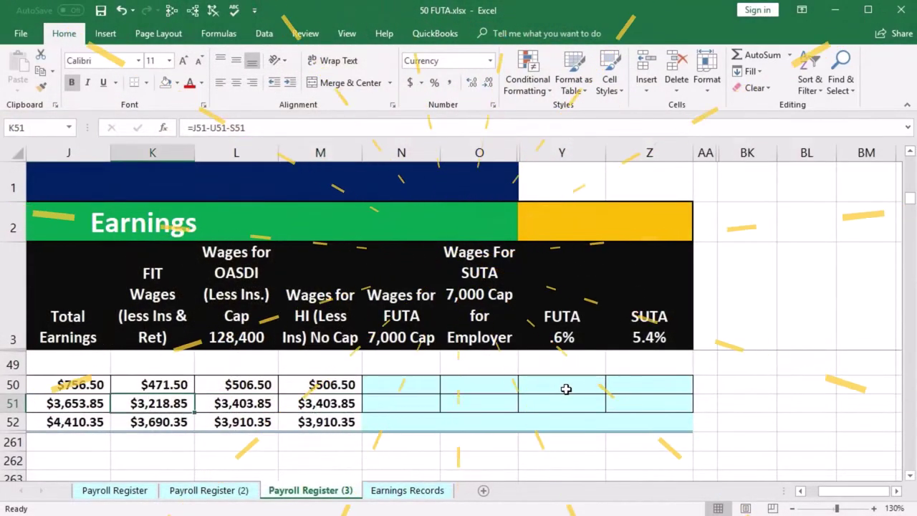
{"action": "key", "text": "Left"}
{"action": "key", "text": "Up"}
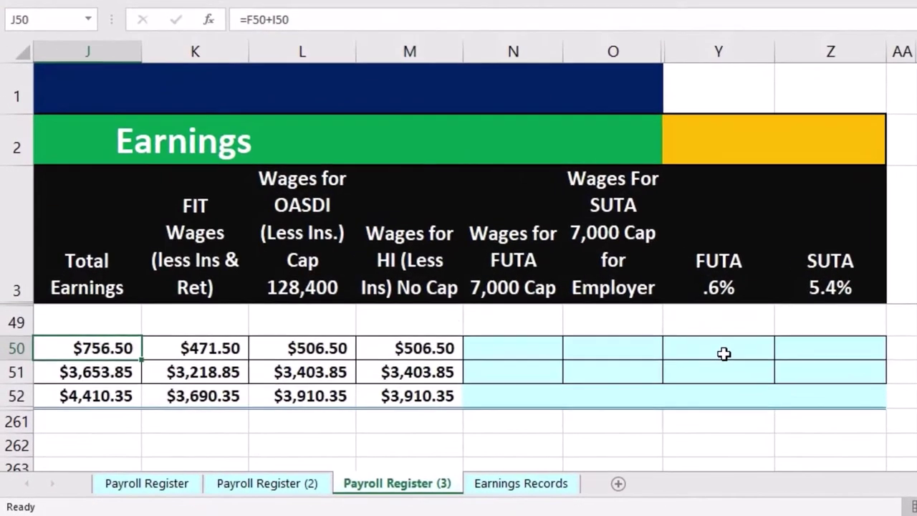
- Compare the first employee's total earnings, FIT wages and OASDI wages formulas in row 50, ending at FUTA wages cell N50
{"action": "key", "text": "Right"}
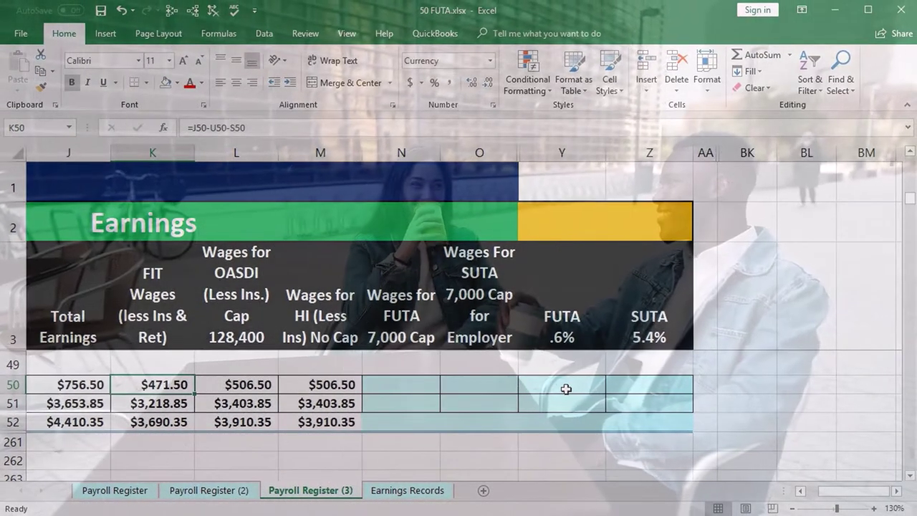
{"action": "key", "text": "Right"}
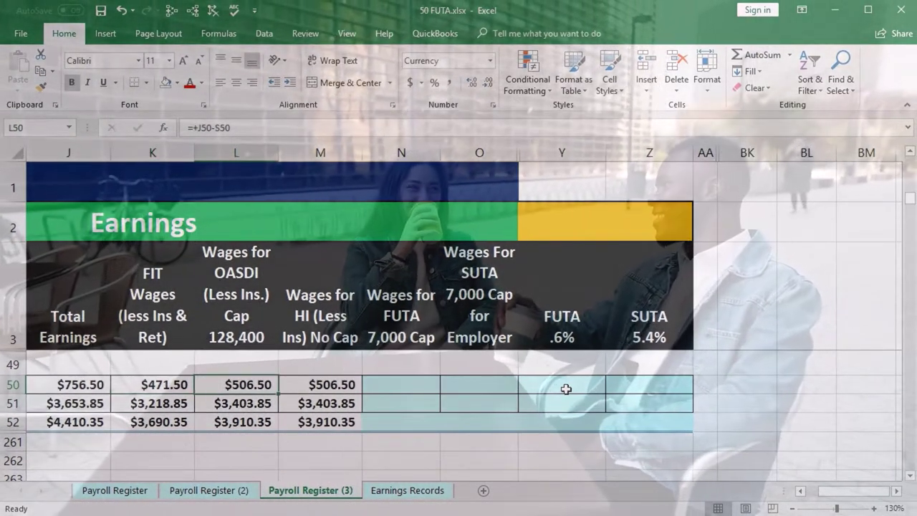
{"action": "key", "text": "Left"}
{"action": "key", "text": "Left"}
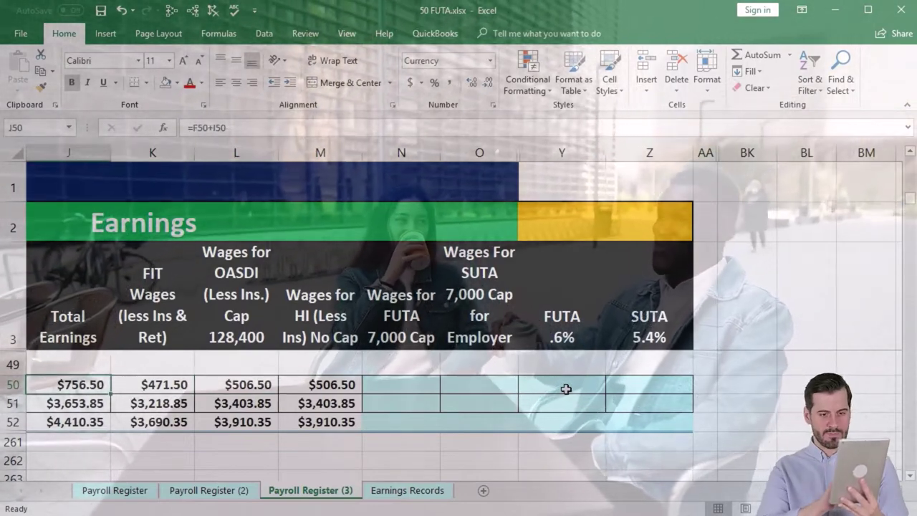
{"action": "key", "text": "Right"}
{"action": "key", "text": "Right"}
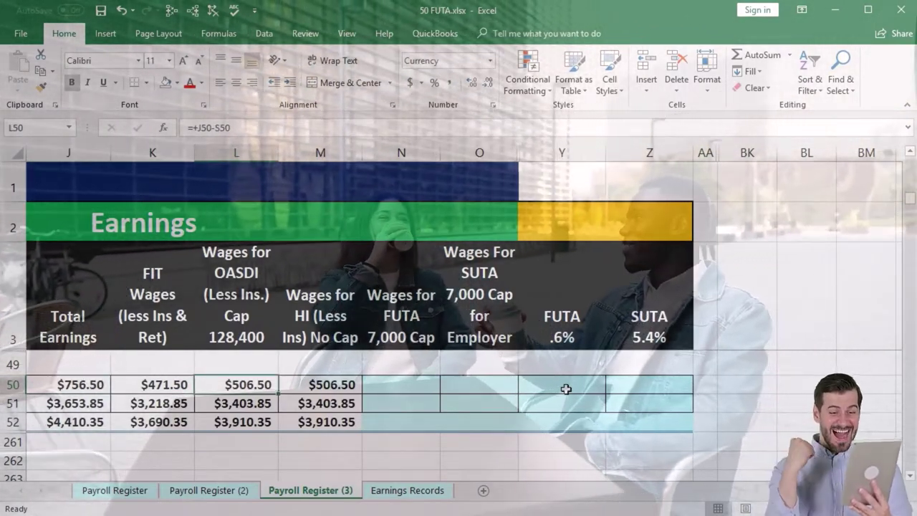
{"action": "key", "text": "Right"}
{"action": "key", "text": "Right"}
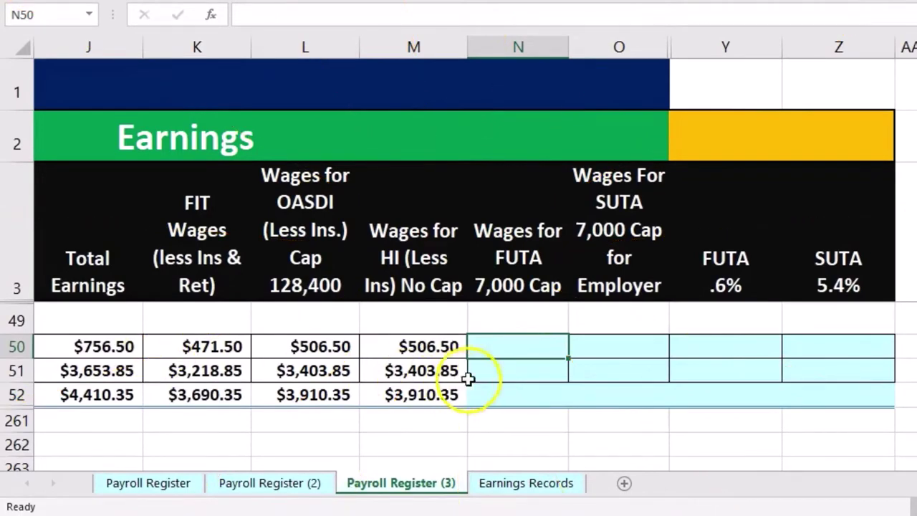
- Review the first employee's week 10 row from the name across all pay columns, finishing on total earnings in J50
{"action": "key", "text": "Left"}
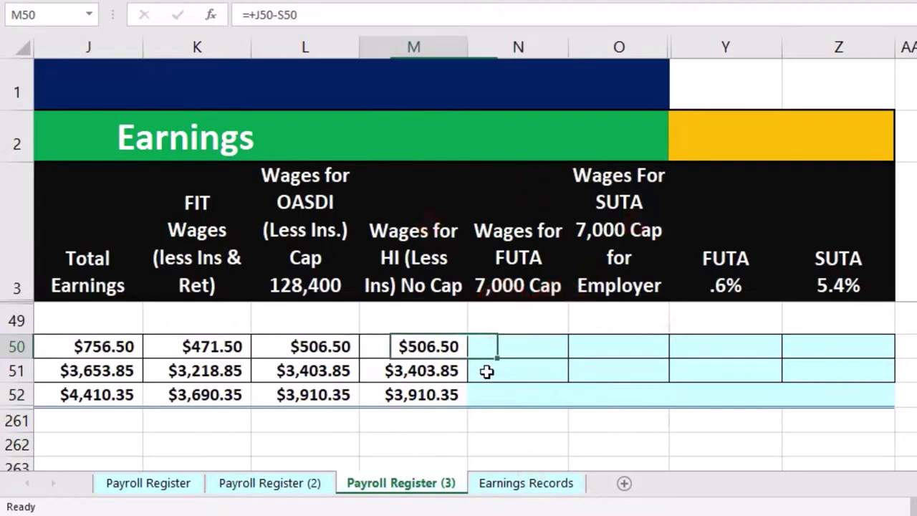
{"action": "key", "text": "Home"}
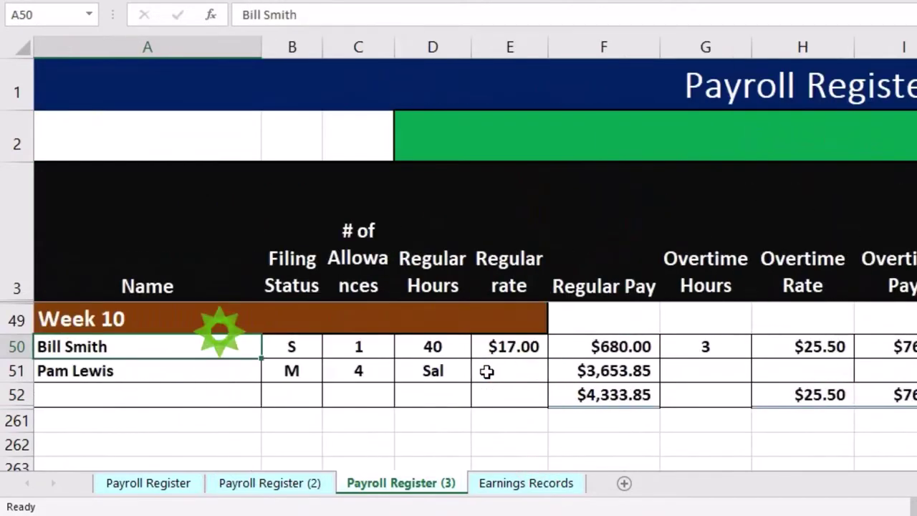
{"action": "key", "text": "Up"}
{"action": "key", "text": "Down"}
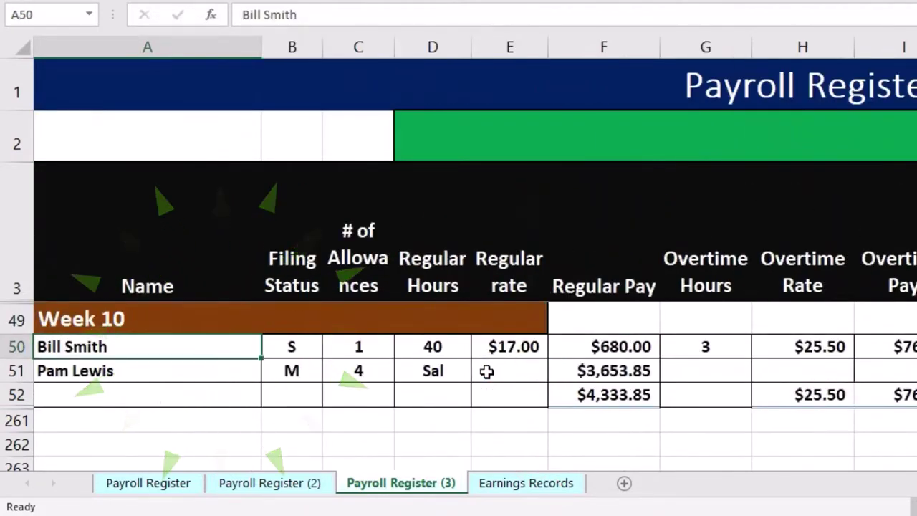
{"action": "key", "text": "Right"}
{"action": "key", "text": "Right"}
{"action": "key", "text": "Right"}
{"action": "key", "text": "Right"}
{"action": "key", "text": "Right"}
{"action": "key", "text": "Right"}
{"action": "key", "text": "Right"}
{"action": "key", "text": "Right"}
{"action": "key", "text": "Right"}
{"action": "key", "text": "Right"}
{"action": "key", "text": "Right"}
{"action": "key", "text": "Right"}
{"action": "key", "text": "Right"}
{"action": "key", "text": "Right"}
{"action": "key", "text": "Right"}
{"action": "key", "text": "Right"}
{"action": "key", "text": "Right"}
{"action": "key", "text": "Right"}
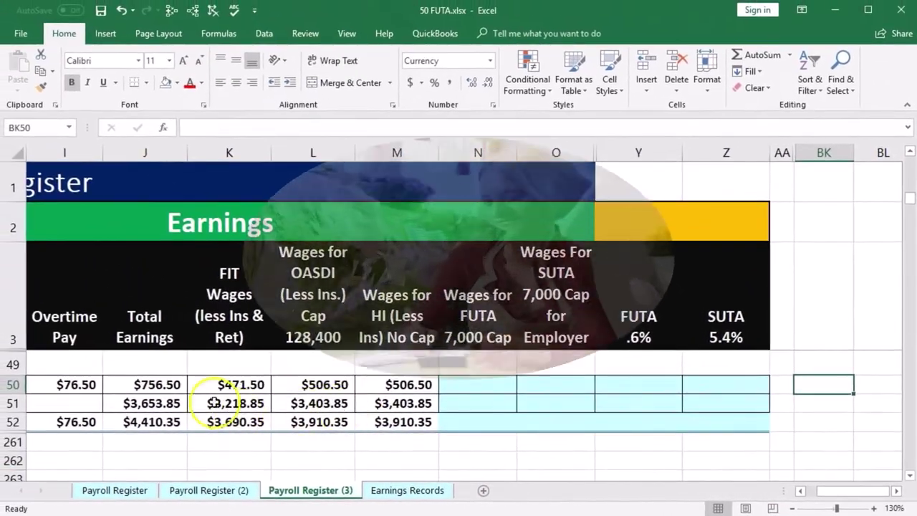
{"action": "left_click", "coordinate": [173, 386]}
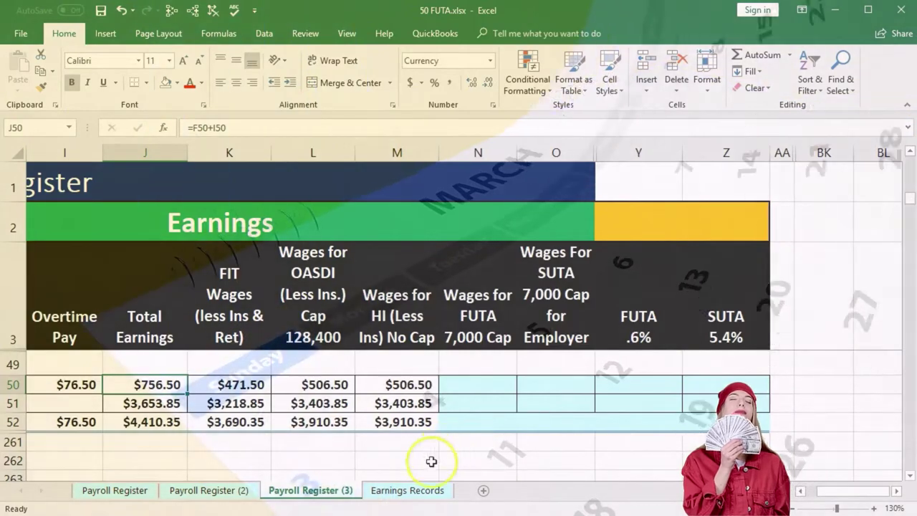
- Open the Earnings Records sheet and follow the first employee's week 1 row across to the FUTA wages cell AN4
{"action": "left_click", "coordinate": [423, 490]}
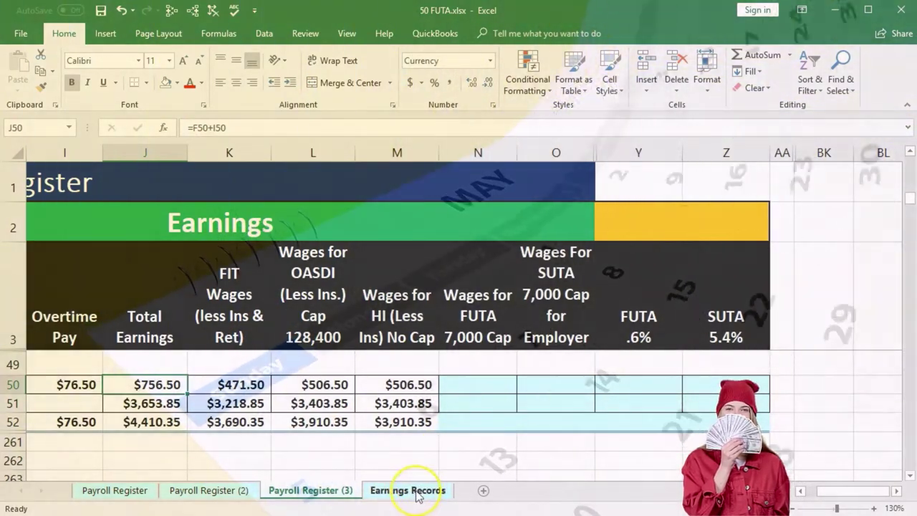
{"action": "left_click", "coordinate": [418, 491]}
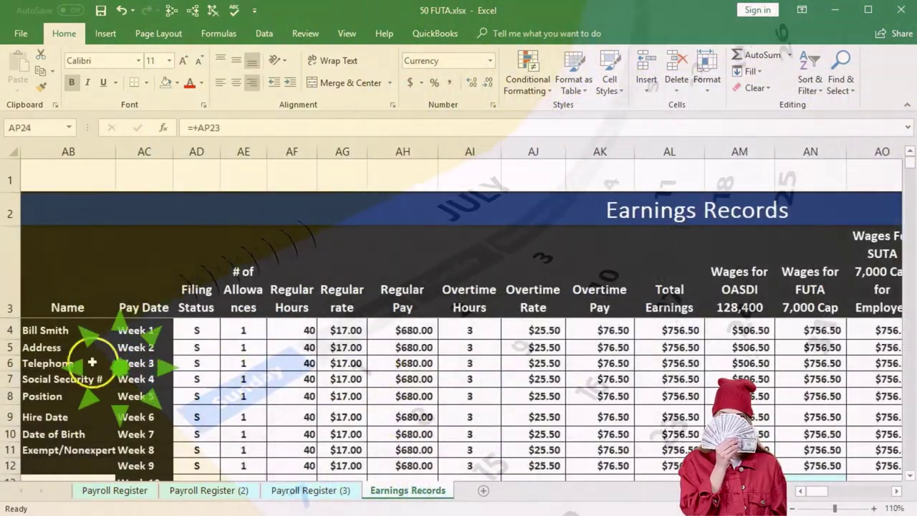
{"action": "left_click", "coordinate": [77, 331]}
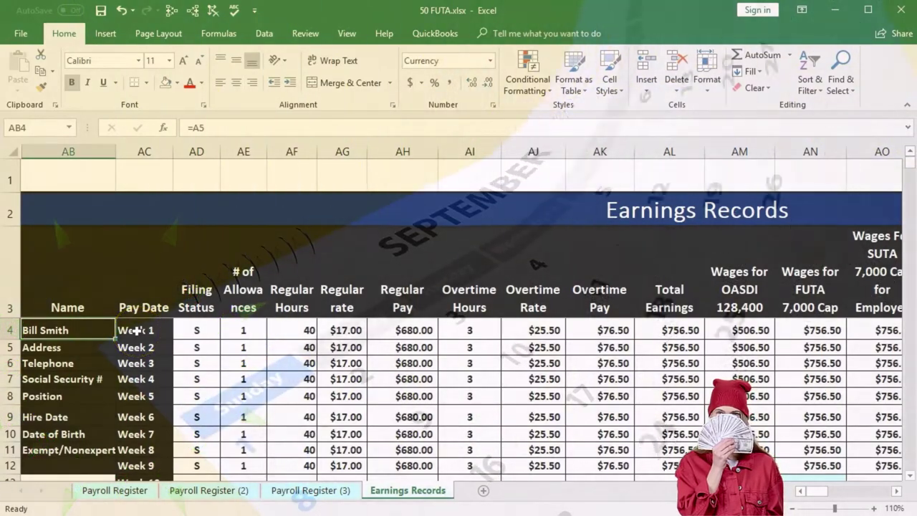
{"action": "key", "text": "Right"}
{"action": "key", "text": "Right"}
{"action": "key", "text": "Right"}
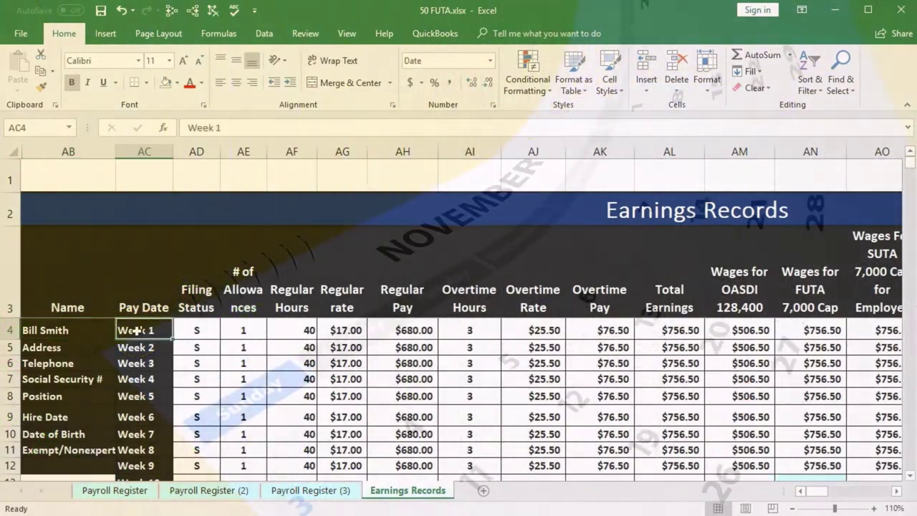
{"action": "key", "text": "Right"}
{"action": "key", "text": "Right"}
{"action": "key", "text": "Right"}
{"action": "key", "text": "Right"}
{"action": "key", "text": "Right"}
{"action": "key", "text": "Right"}
{"action": "key", "text": "Right"}
{"action": "key", "text": "Right"}
{"action": "key", "text": "Right"}
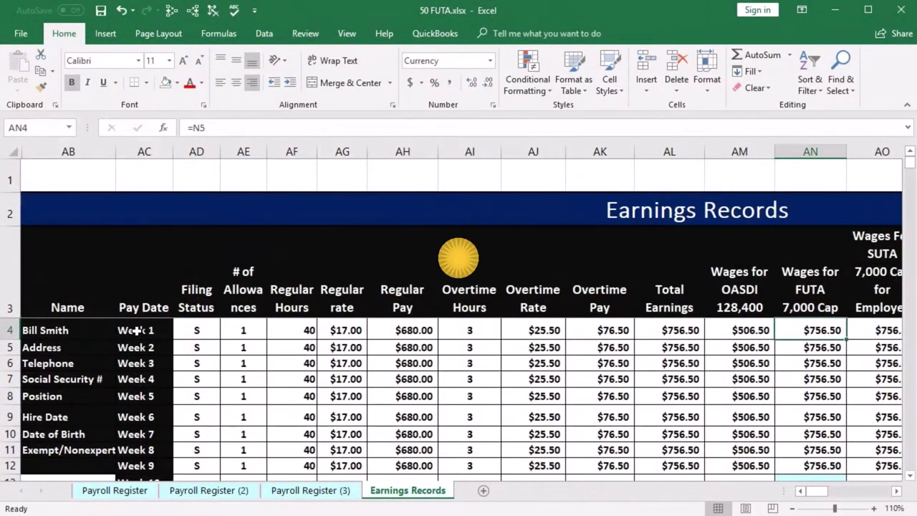
- Check the FUTA wages column down through week 10 and inspect the sum formula beneath it in AN14
{"action": "left_click", "coordinate": [136, 330]}
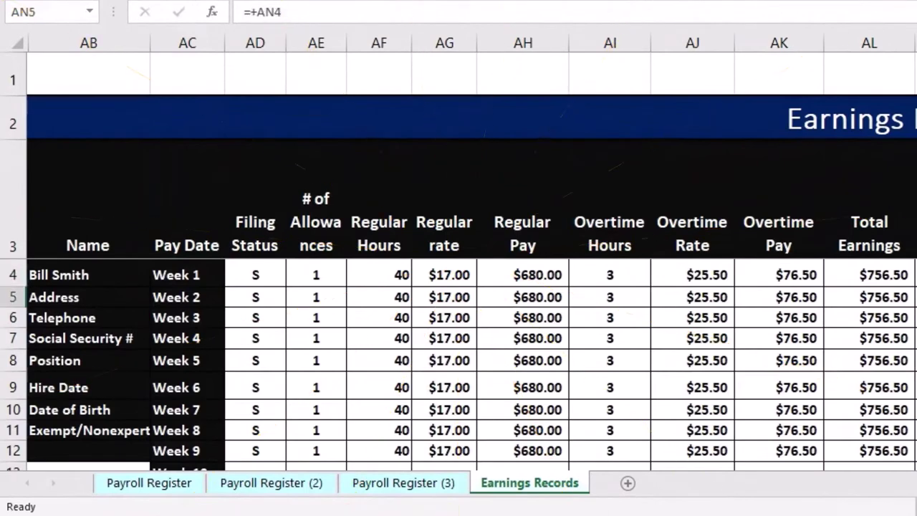
{"action": "key", "text": "Down"}
{"action": "key", "text": "Down"}
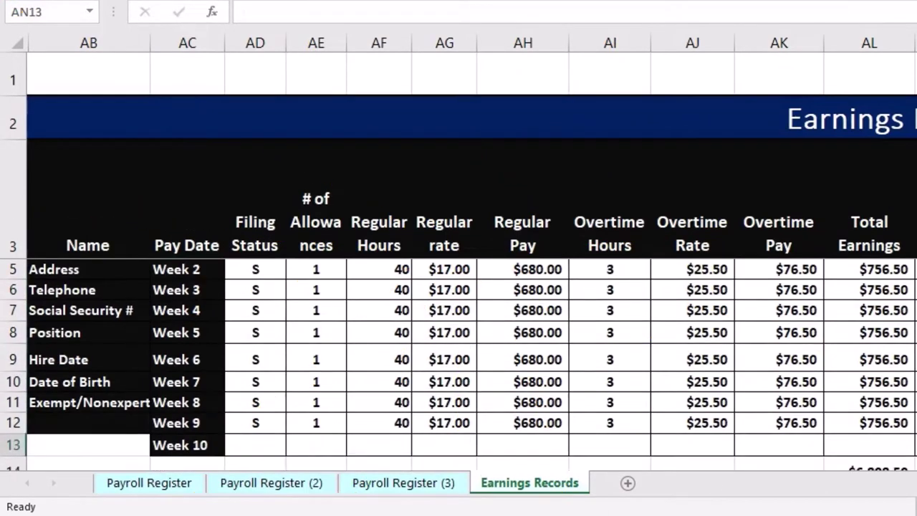
{"action": "key", "text": "Down"}
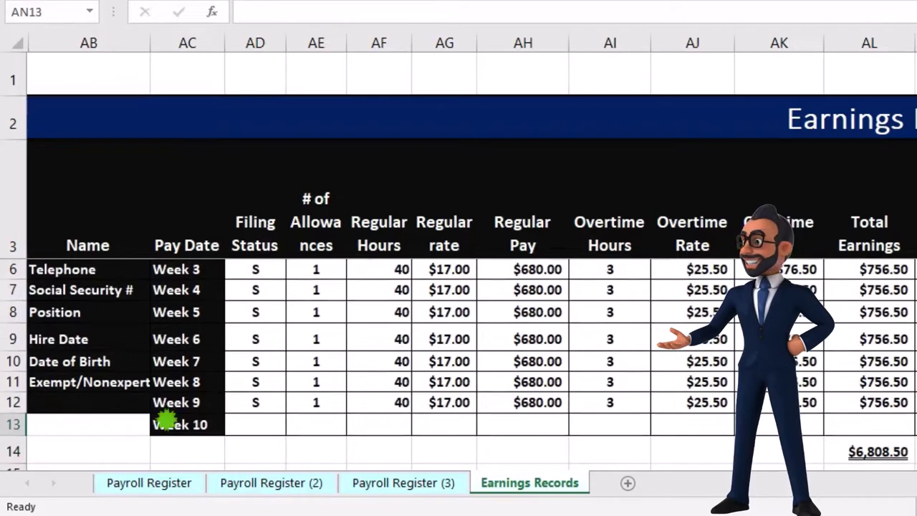
{"action": "key", "text": "Down"}
{"action": "key", "text": "F2"}
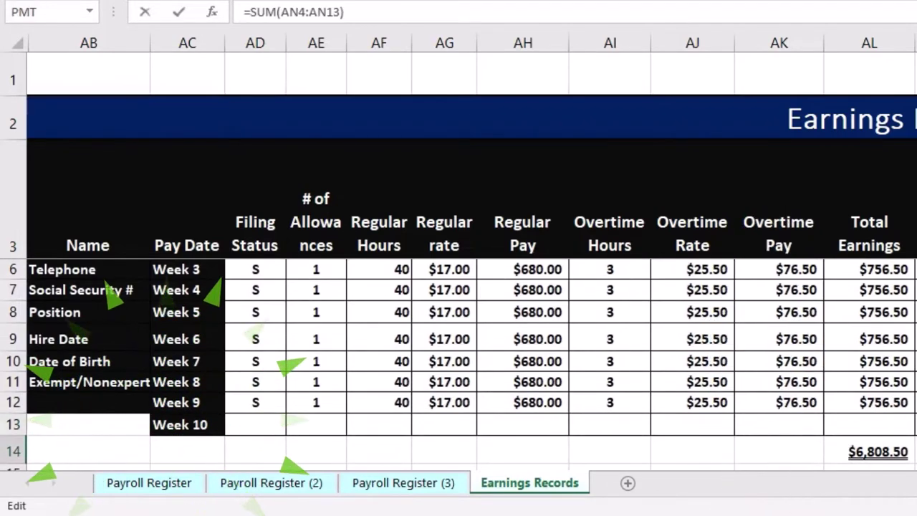
{"action": "key", "text": "Return"}
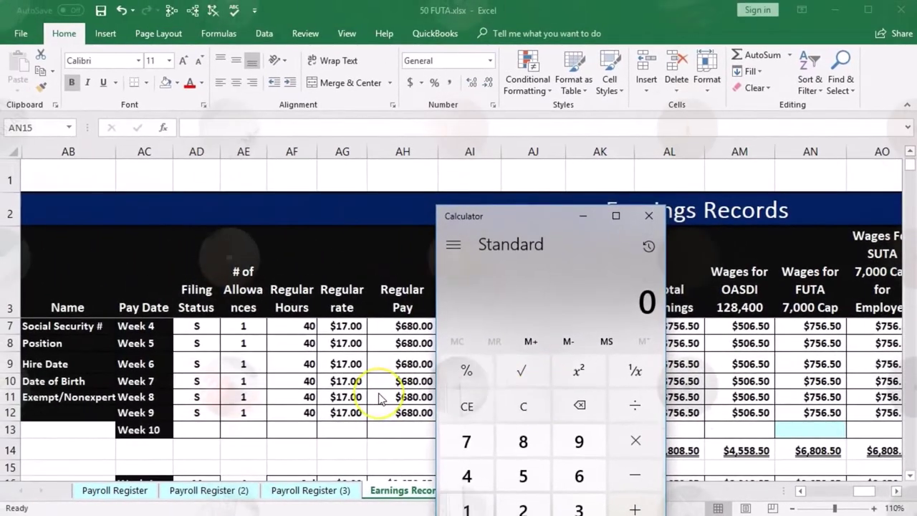
- In Calculator, subtract the 6808.5 year-to-date FUTA wages from the 7000 cap, and put the calculator away
{"action": "type", "text": "7000"}
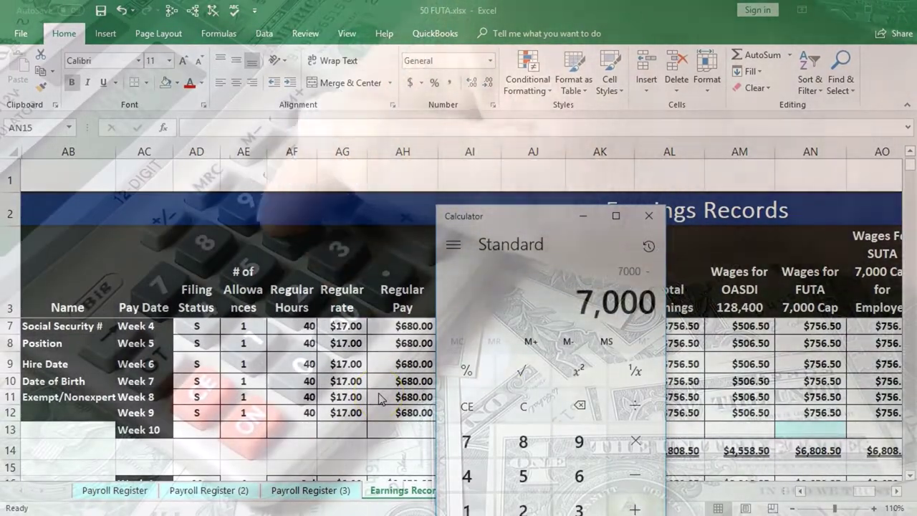
{"action": "type", "text": "6808.5"}
{"action": "key", "text": "Return"}
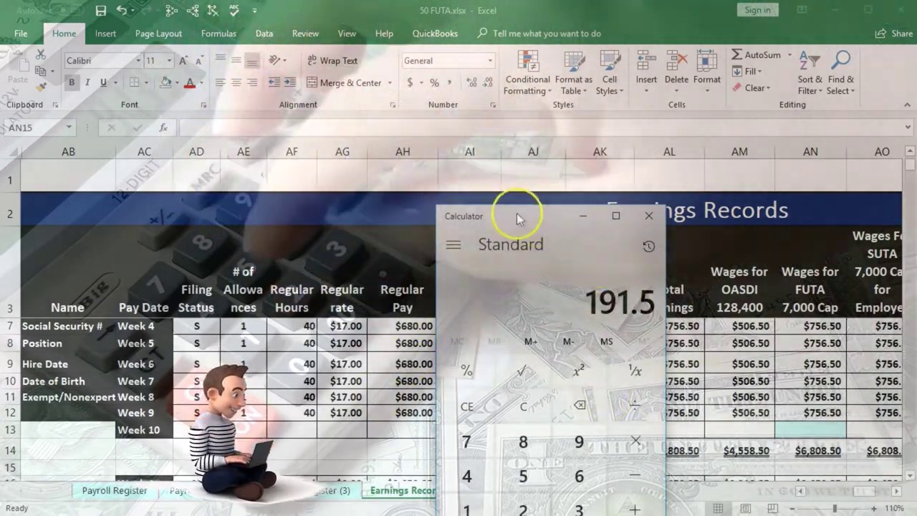
{"action": "left_click_drag", "start_coordinate": [516, 214], "coordinate": [411, 222]}
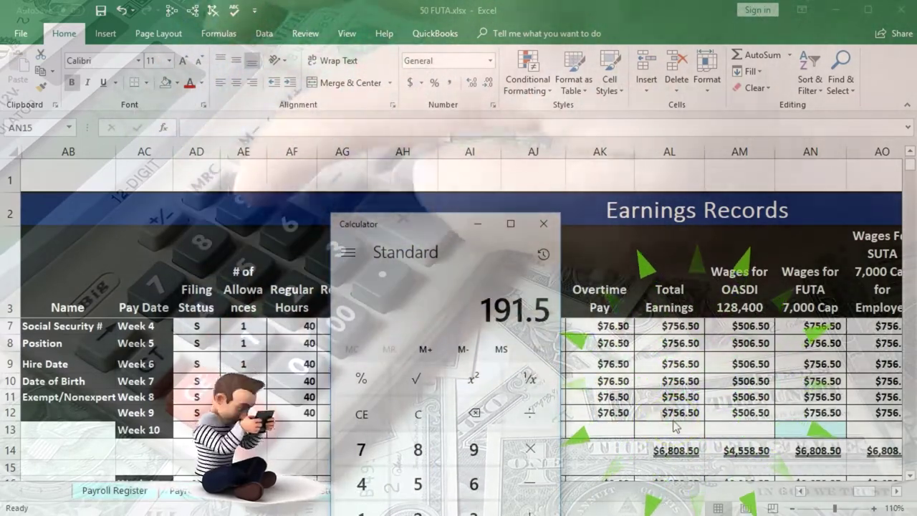
{"action": "left_click", "coordinate": [478, 224]}
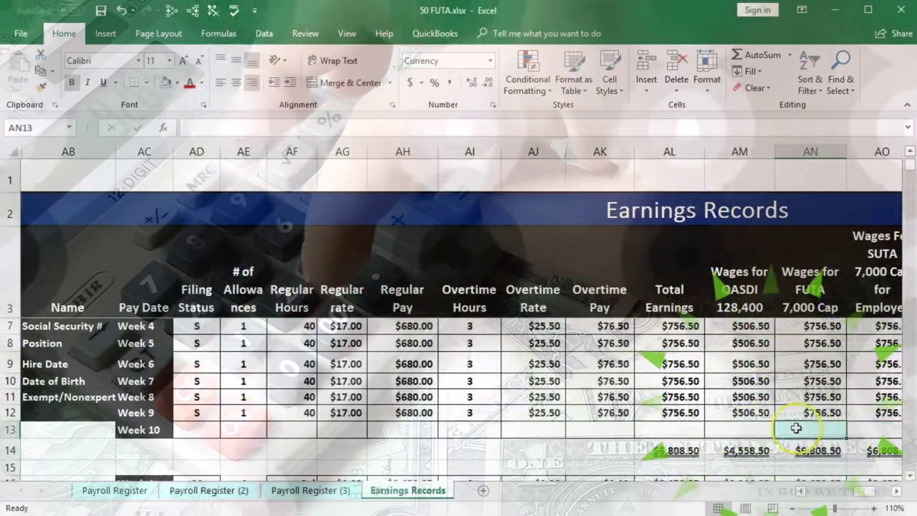
- Enter 191.50 as the first employee's week 10 FUTA wages in AN13
{"action": "left_click", "coordinate": [795, 428]}
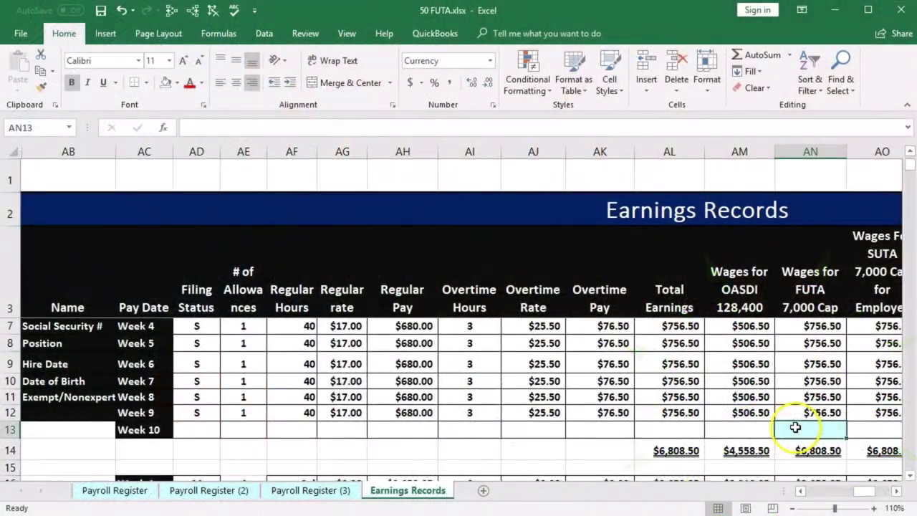
{"action": "type", "text": "191.50"}
{"action": "key", "text": "Return"}
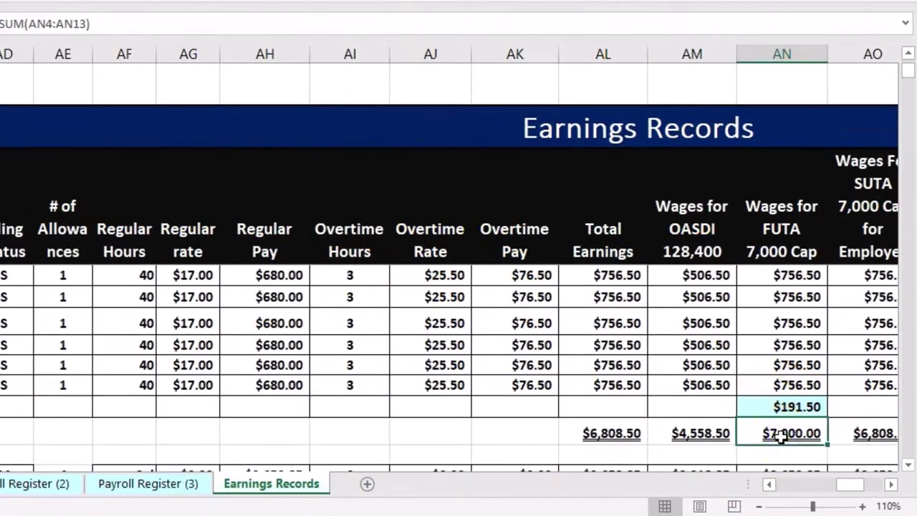
- Check the second employee's FUTA wages total, and enter week 10 FUTA wages on Payroll Register (3): 191.50 in N50 and 0 in N51
{"action": "scroll", "coordinate": [665, 414], "scroll_direction": "down", "scroll_amount": 5}
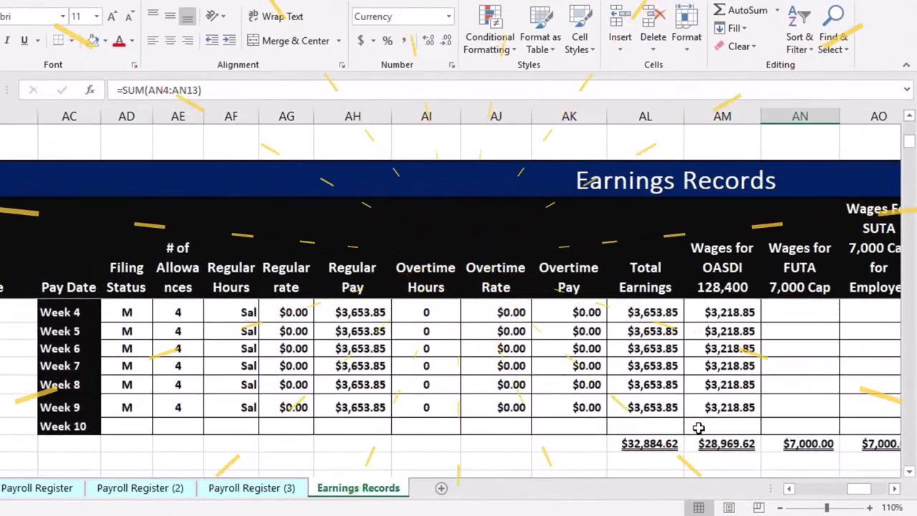
{"action": "scroll", "coordinate": [685, 422], "scroll_direction": "up", "scroll_amount": 5}
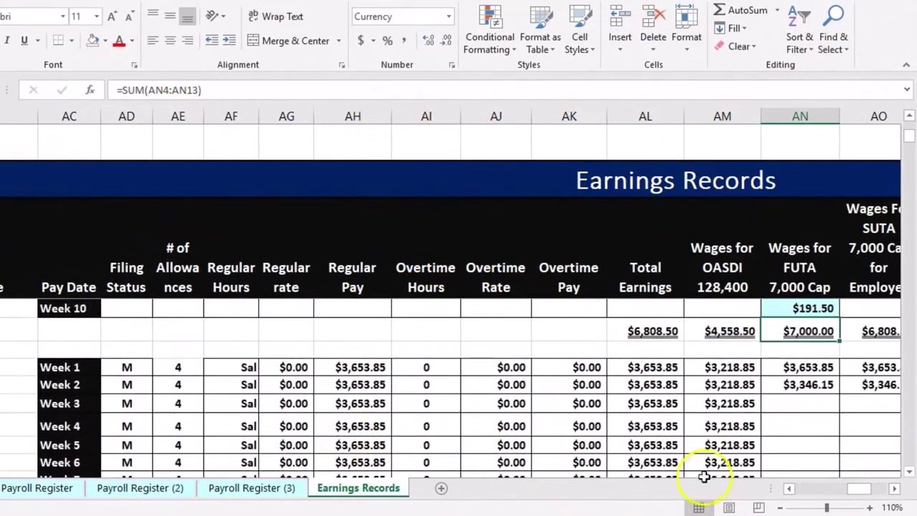
{"action": "scroll", "coordinate": [704, 476], "scroll_direction": "down", "scroll_amount": 3}
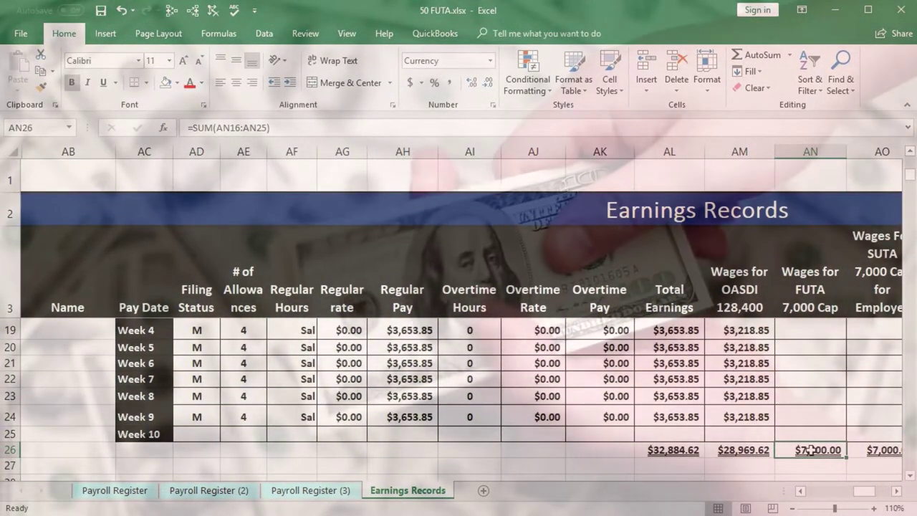
{"action": "left_click", "coordinate": [323, 491]}
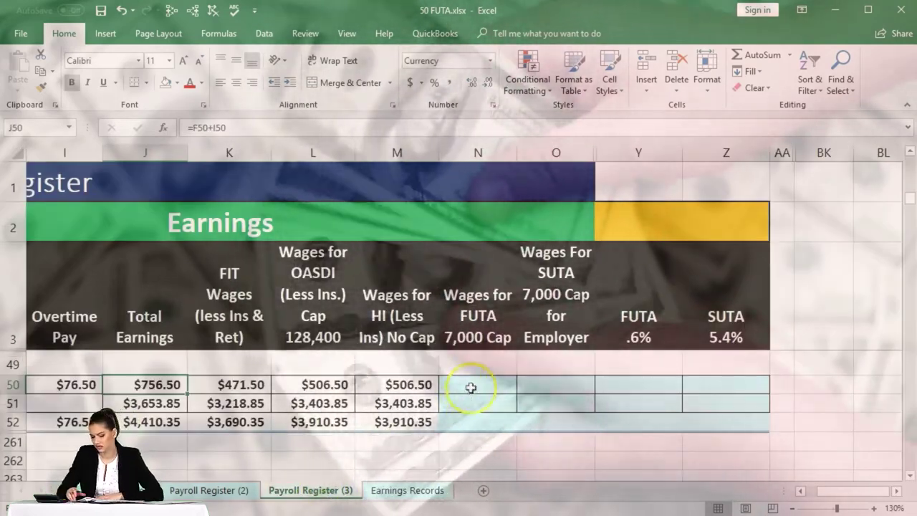
{"action": "type", "text": "191.50"}
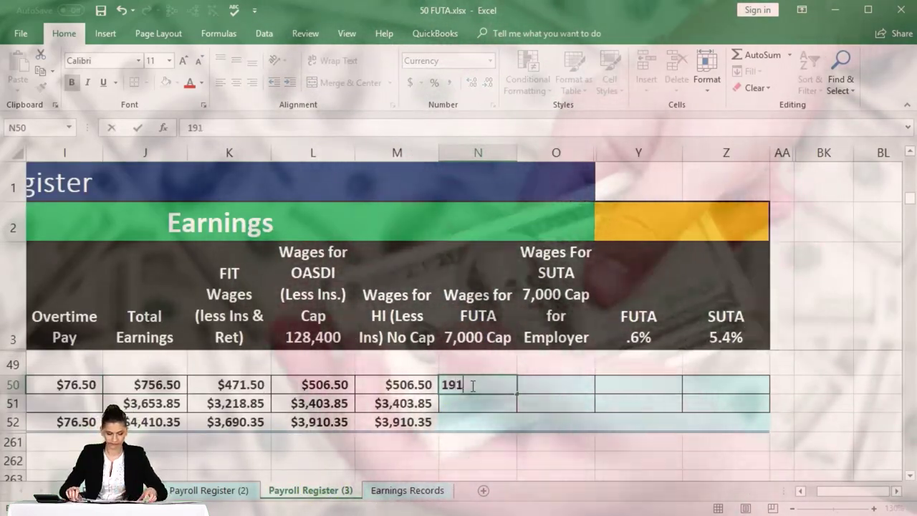
{"action": "key", "text": "Return"}
{"action": "left_click", "coordinate": [470, 385]}
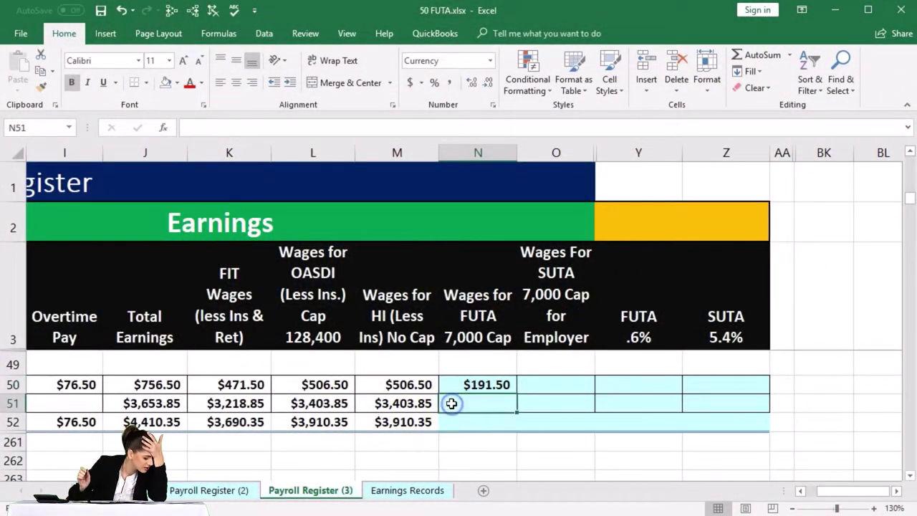
{"action": "type", "text": "0"}
{"action": "key", "text": "Return"}
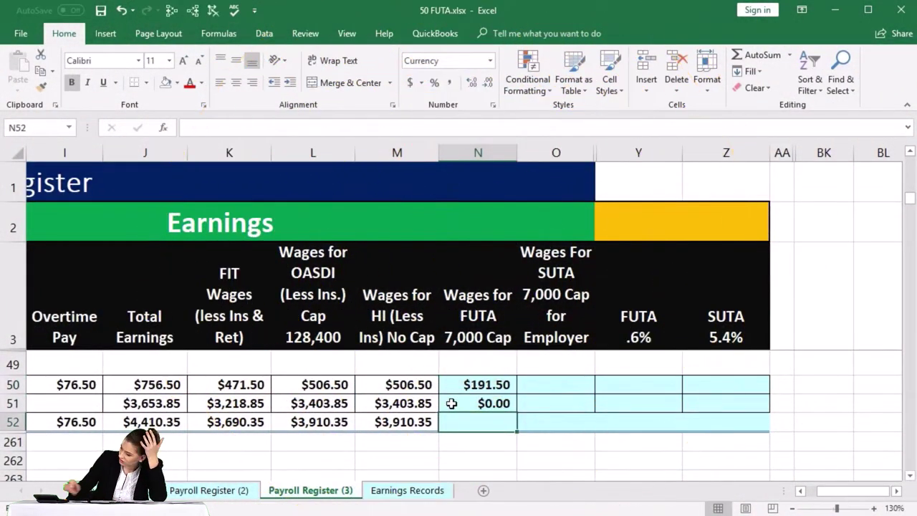
- Total the FUTA wages column in N52 by summing N50:N51
{"action": "type", "text": "=sum"}
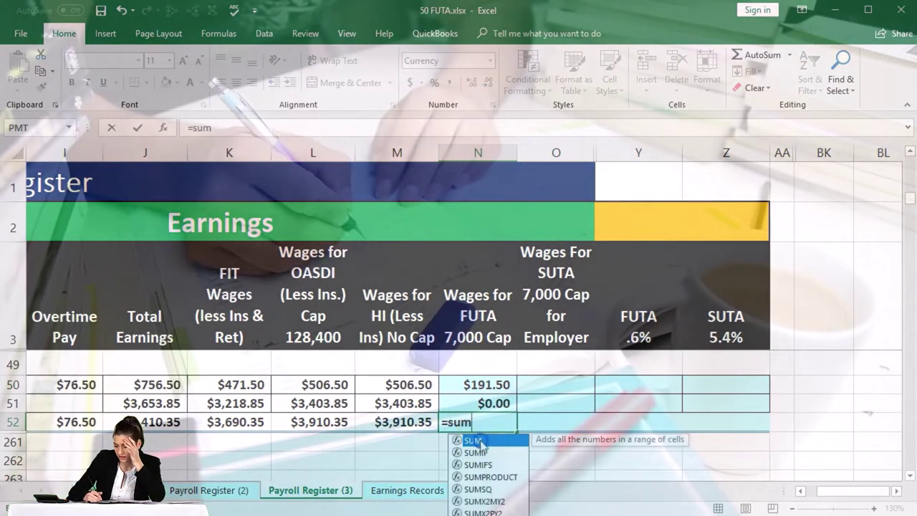
{"action": "double_click", "coordinate": [480, 440]}
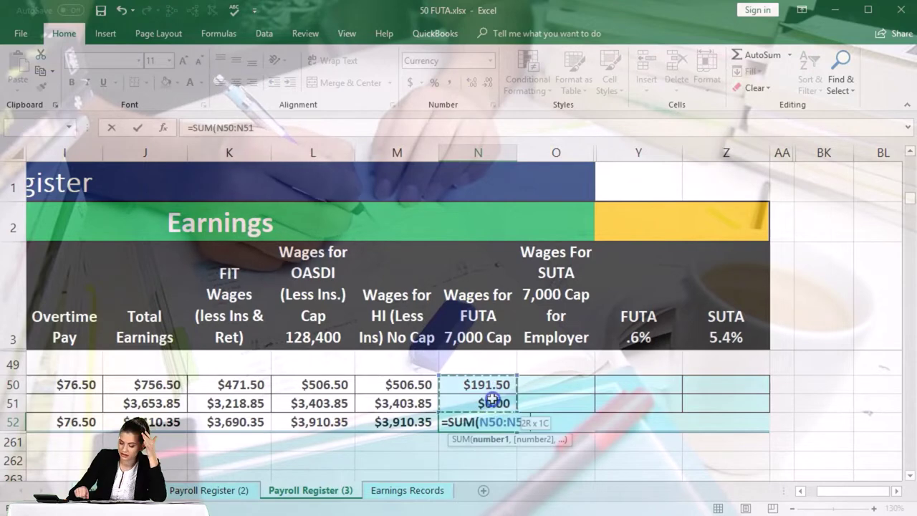
{"action": "key", "text": "Return"}
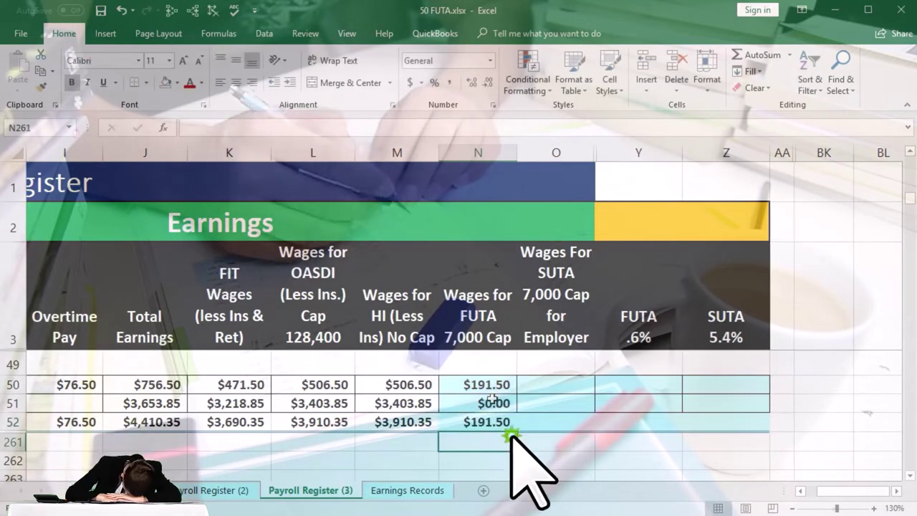
- Fill the employer SUTA wages column with =N50 in O50 and =N51 in O51, with their sum in O52
{"action": "left_click", "coordinate": [546, 386]}
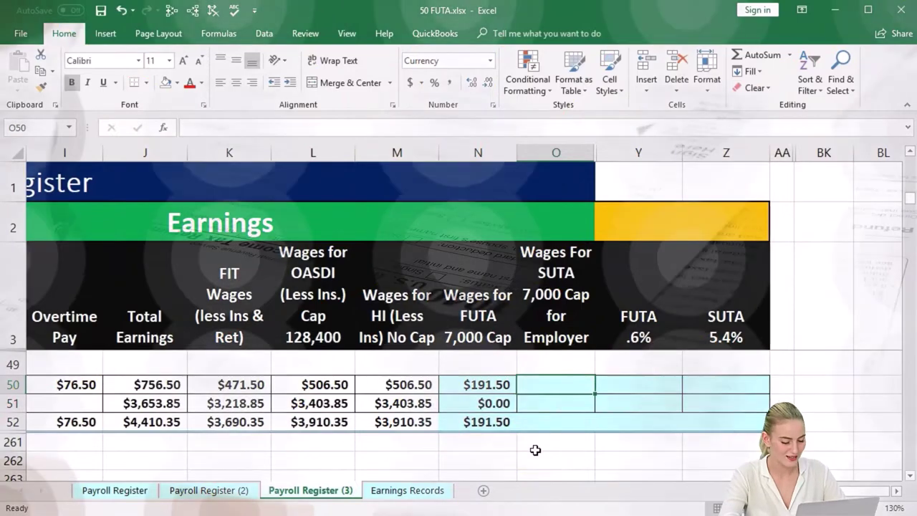
{"action": "type", "text": "="}
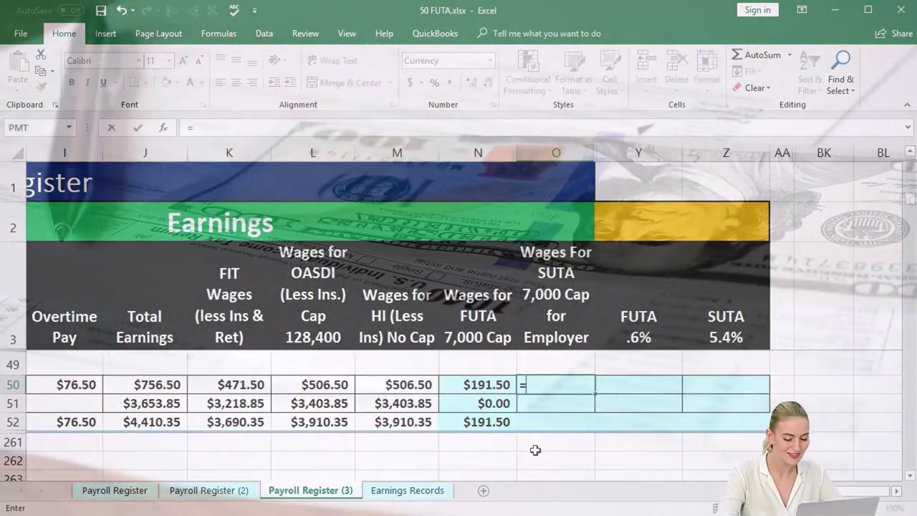
{"action": "type", "text": "N50"}
{"action": "key", "text": "Return"}
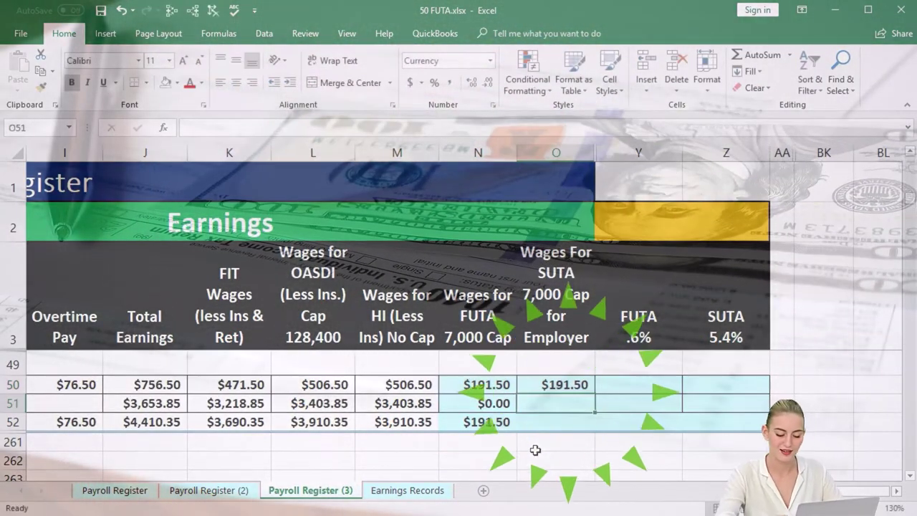
{"action": "type", "text": "=N51"}
{"action": "key", "text": "Return"}
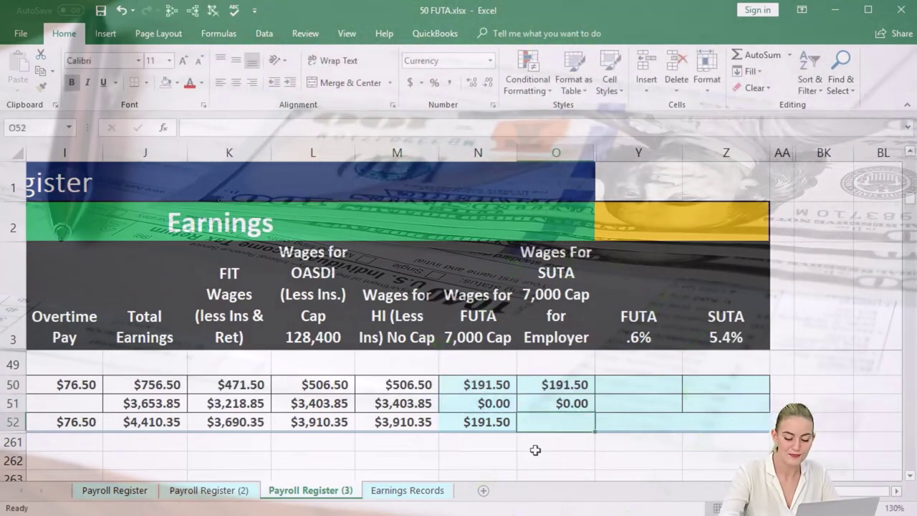
{"action": "type", "text": "=sum("}
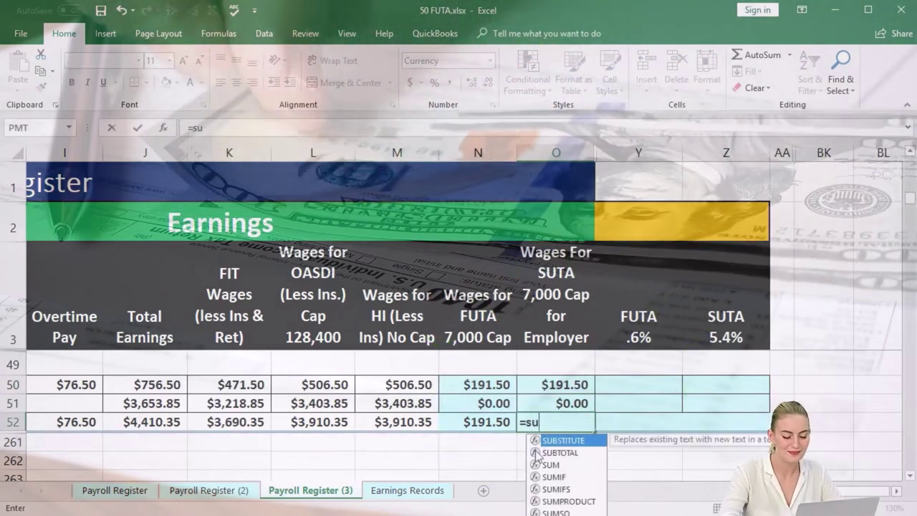
{"action": "key", "text": "Return"}
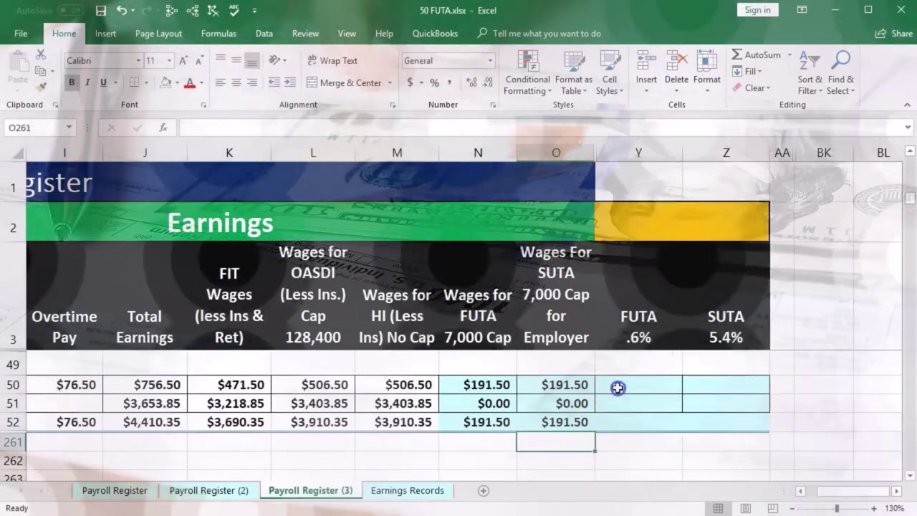
- Calculate both employees' FUTA tax with =N50*.006 in Y50 and =N51*.006 in Y51
{"action": "left_click", "coordinate": [617, 387]}
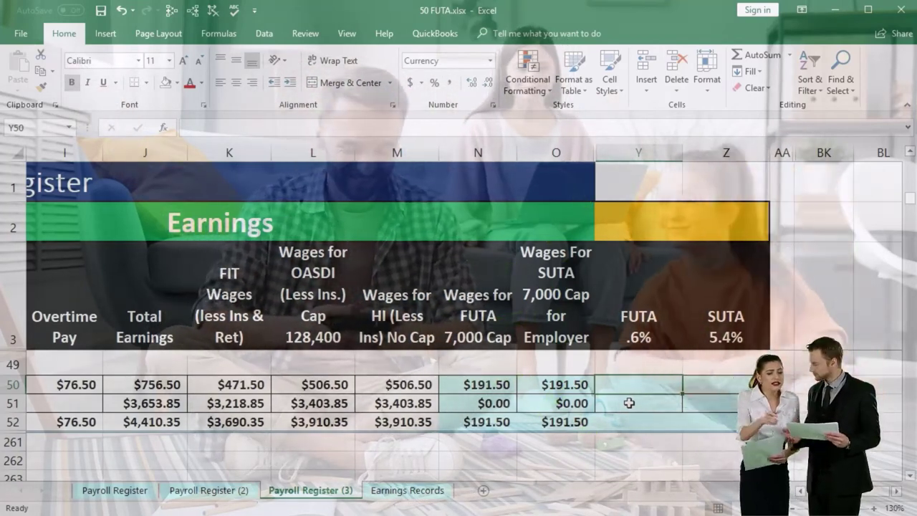
{"action": "left_click", "coordinate": [631, 378]}
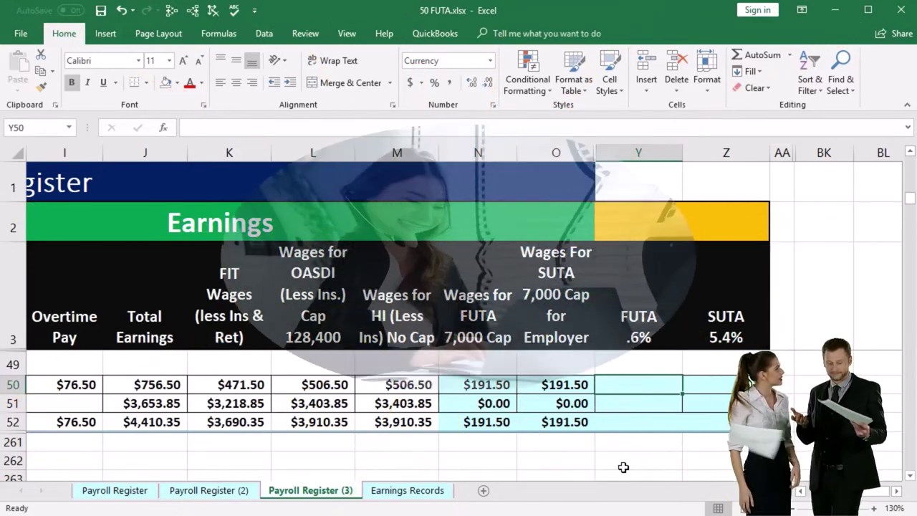
{"action": "type", "text": "="}
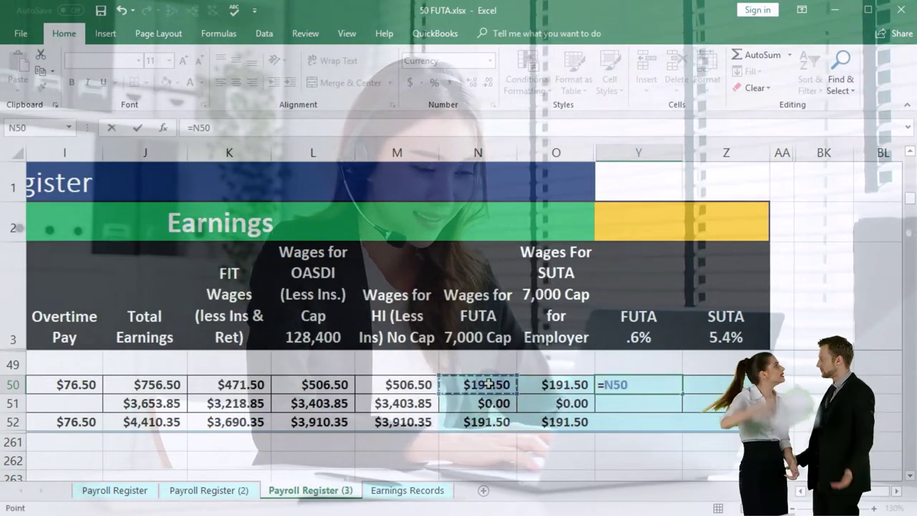
{"action": "type", "text": "*.006"}
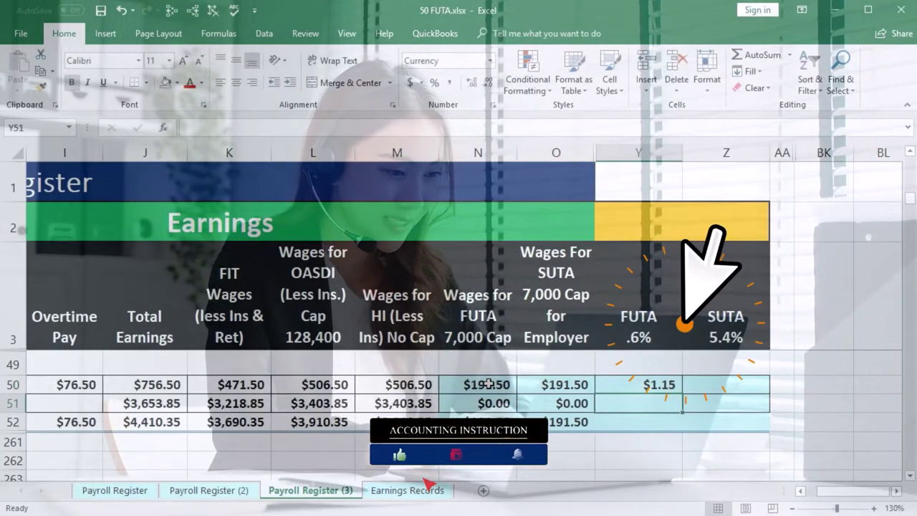
{"action": "type", "text": "="}
{"action": "key", "text": "Left"}
{"action": "key", "text": "Left"}
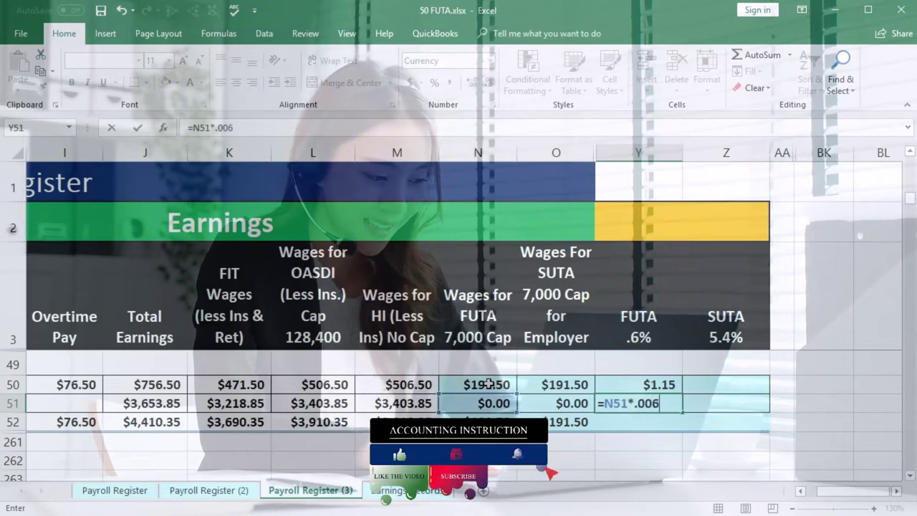
{"action": "key", "text": "Return"}
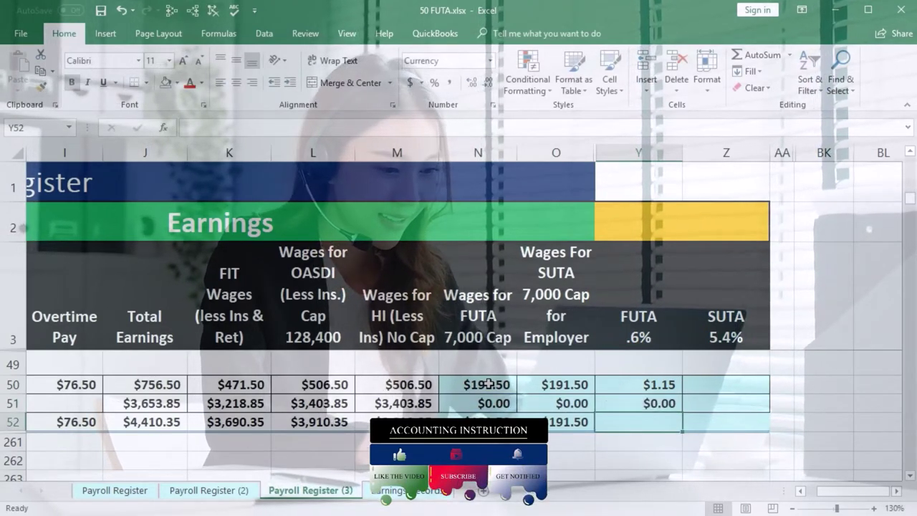
- Total the FUTA tax column in Y52 by summing Y50:Y51
{"action": "type", "text": "=sum("}
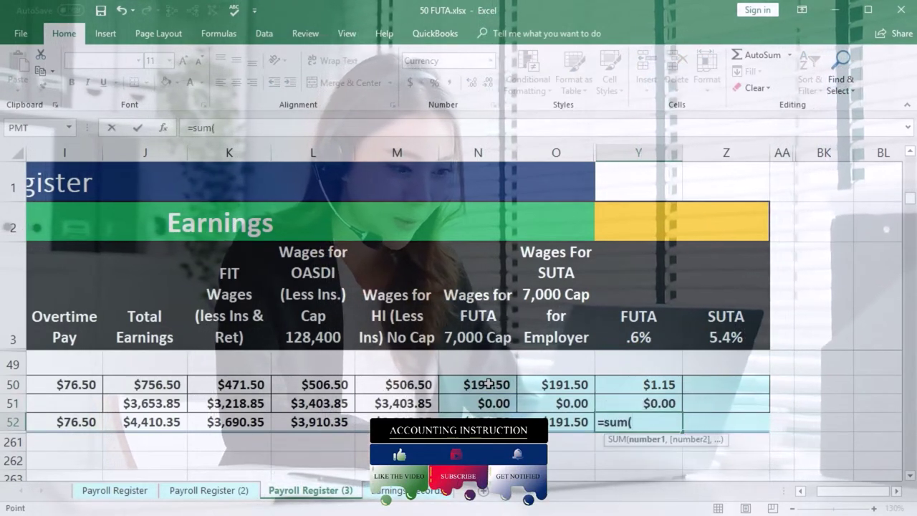
{"action": "key", "text": "Up"}
{"action": "key", "text": "shift+Up"}
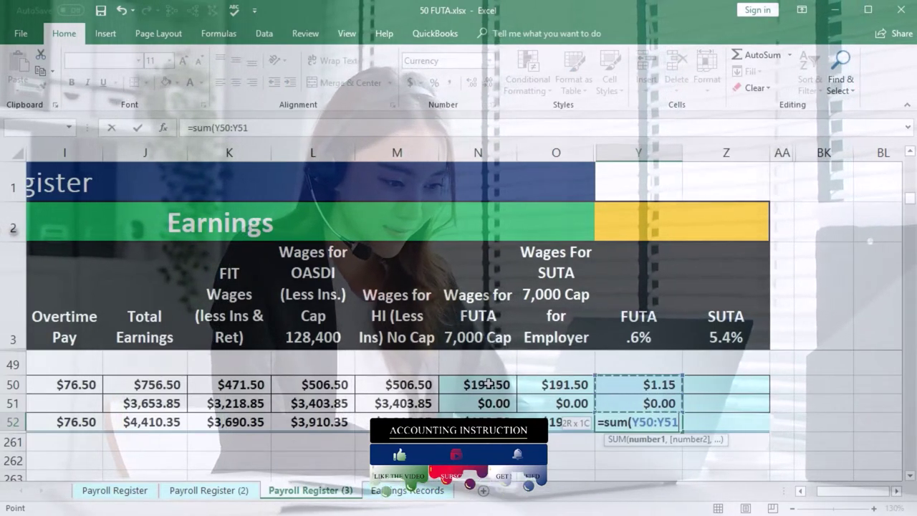
{"action": "key", "text": "Return"}
- Calculate the first employee's SUTA tax in Z50 with the formula =O50*.054
{"action": "left_click", "coordinate": [711, 386]}
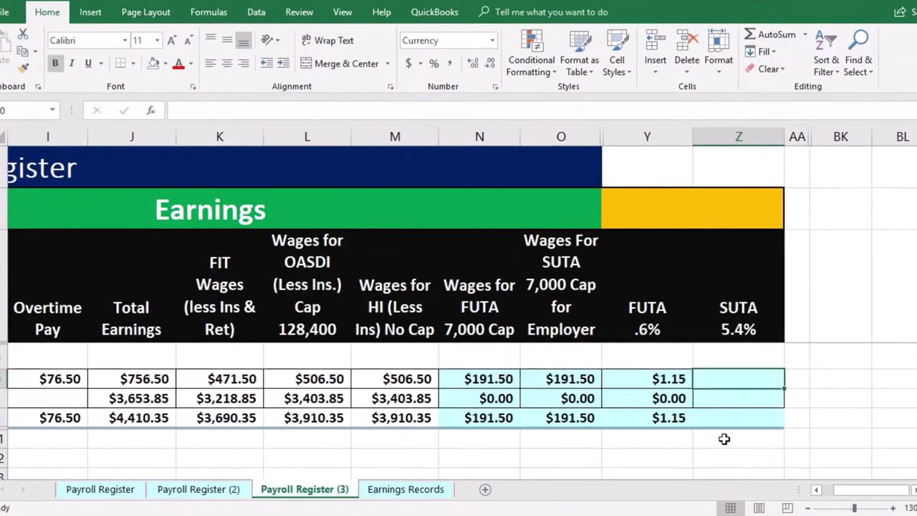
{"action": "type", "text": "="}
{"action": "key", "text": "Left"}
{"action": "key", "text": "Left"}
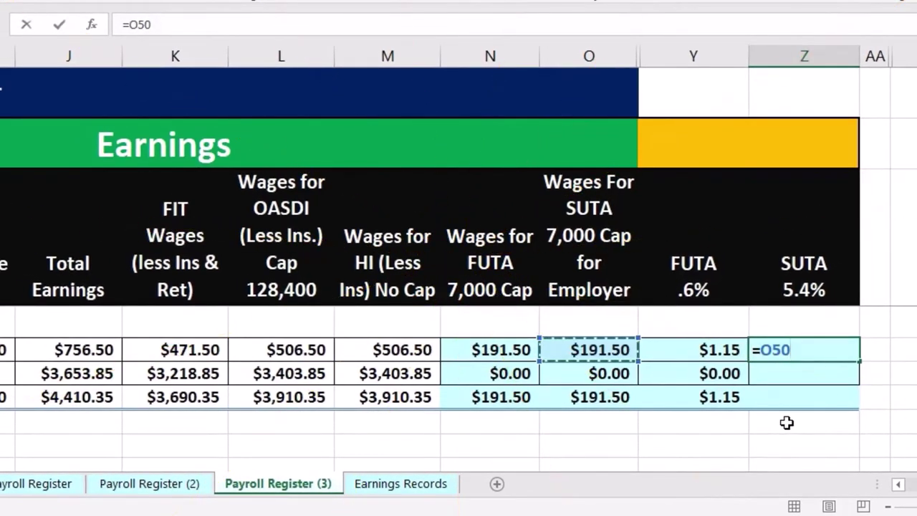
{"action": "type", "text": "54"}
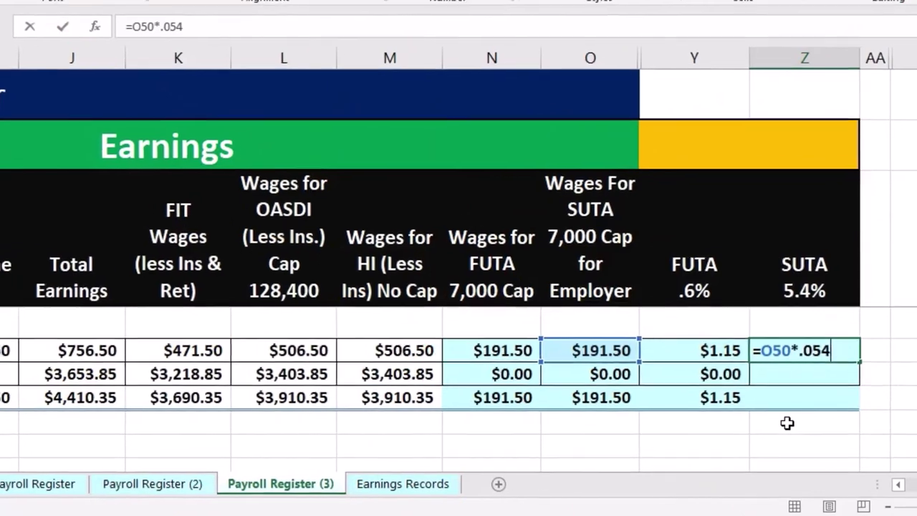
{"action": "key", "text": "Return"}
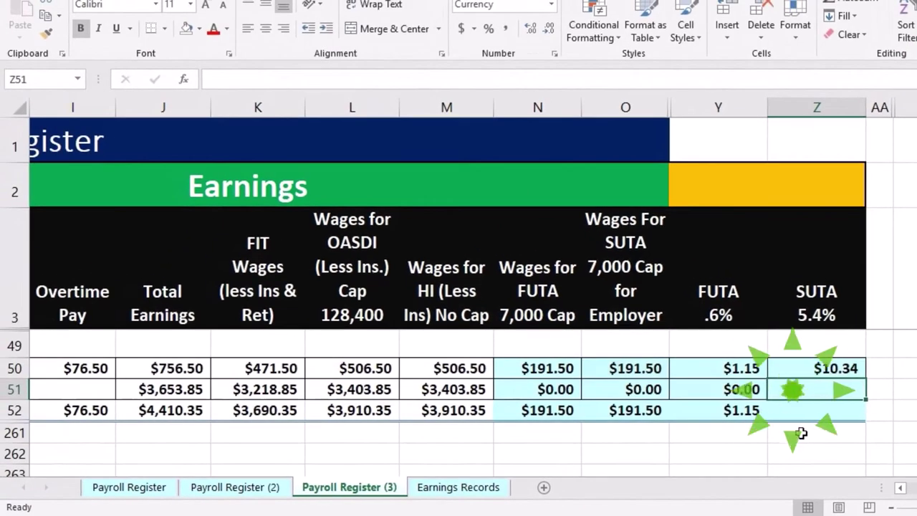
{"action": "type", "text": "="}
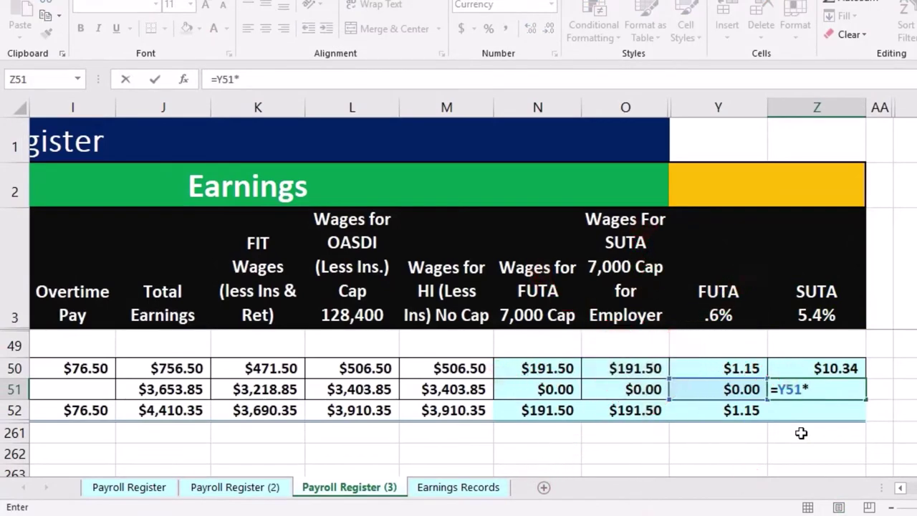
{"action": "key", "text": "BackSpace"}
{"action": "key", "text": "BackSpace"}
{"action": "key", "text": "BackSpace"}
{"action": "key", "text": "BackSpace"}
{"action": "key", "text": "BackSpace"}
{"action": "key", "text": "BackSpace"}
{"action": "key", "text": "BackSpace"}
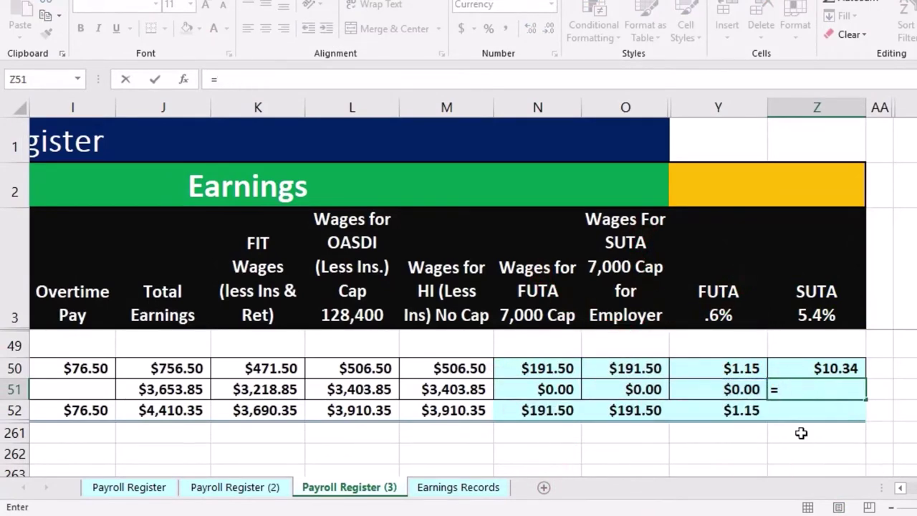
- Calculate the second employee's SUTA tax in Z51 with the formula =O51*.054
{"action": "key", "text": "Left"}
{"action": "key", "text": "Left"}
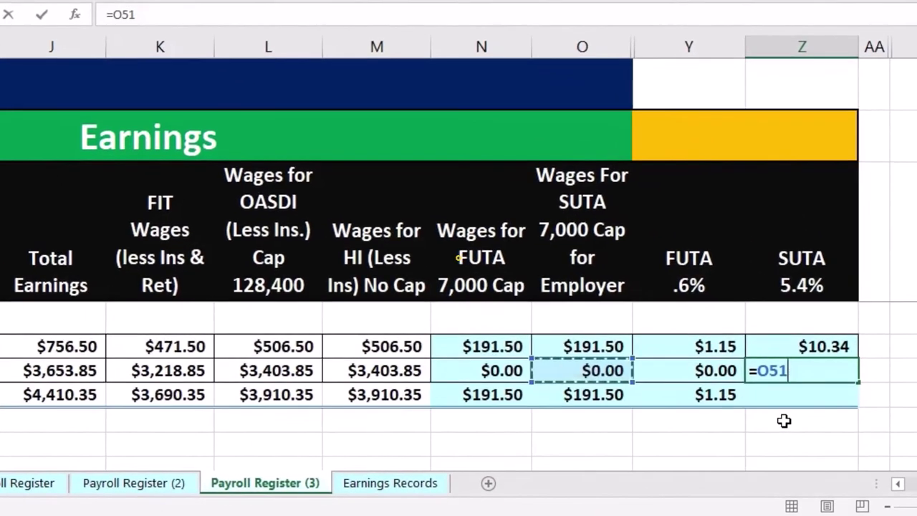
{"action": "type", "text": "*"}
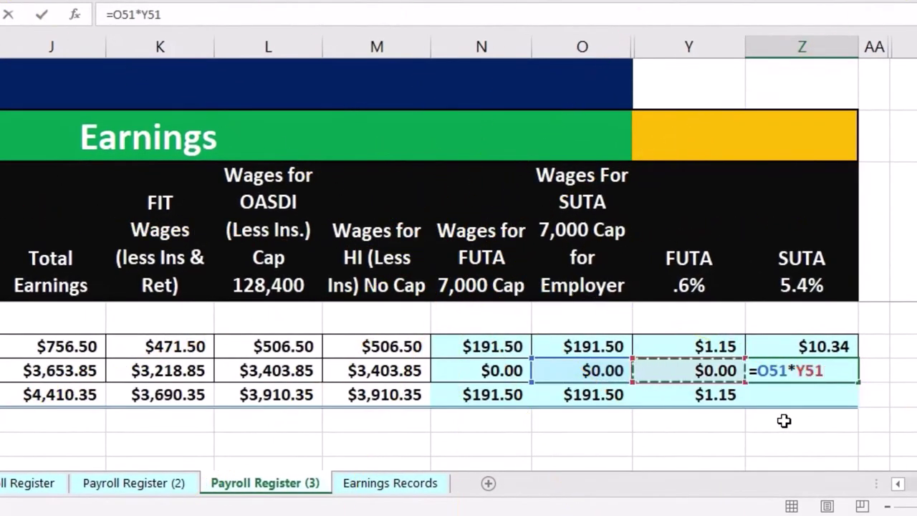
{"action": "key", "text": "BackSpace"}
{"action": "key", "text": "BackSpace"}
{"action": "key", "text": "BackSpace"}
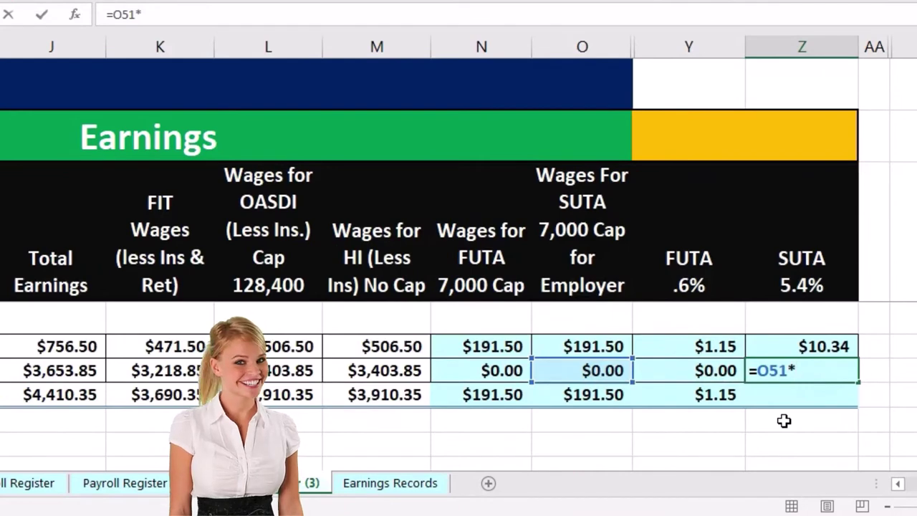
{"action": "type", "text": ".054"}
{"action": "key", "text": "Return"}
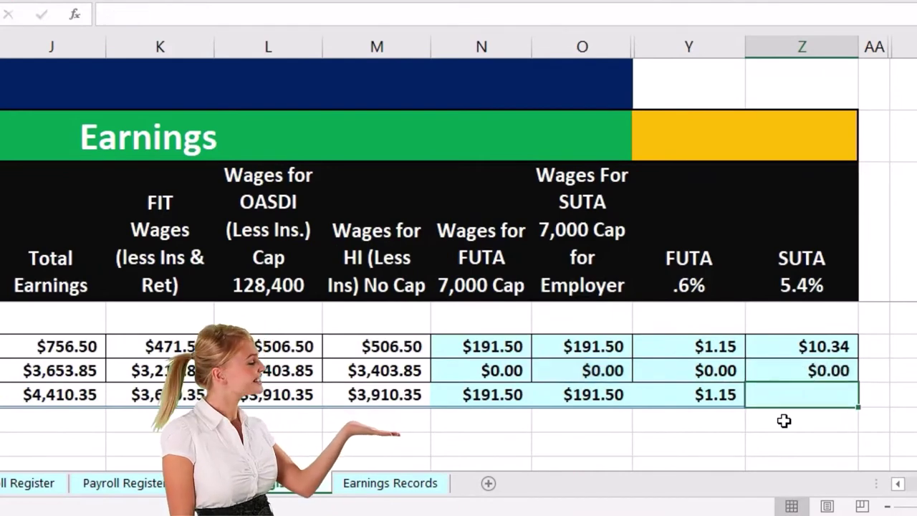
- Total the SUTA tax column in Z52 by summing Z50:Z51
{"action": "left_click", "coordinate": [812, 393]}
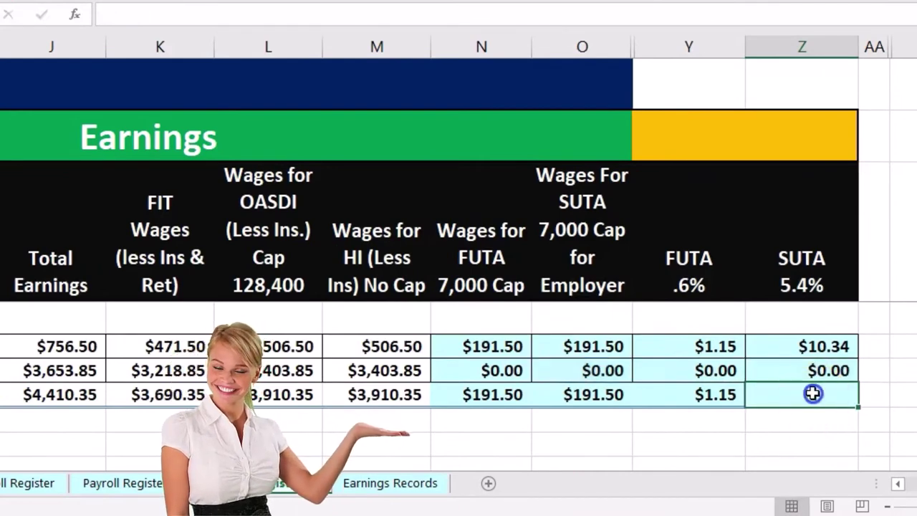
{"action": "type", "text": "=sum"}
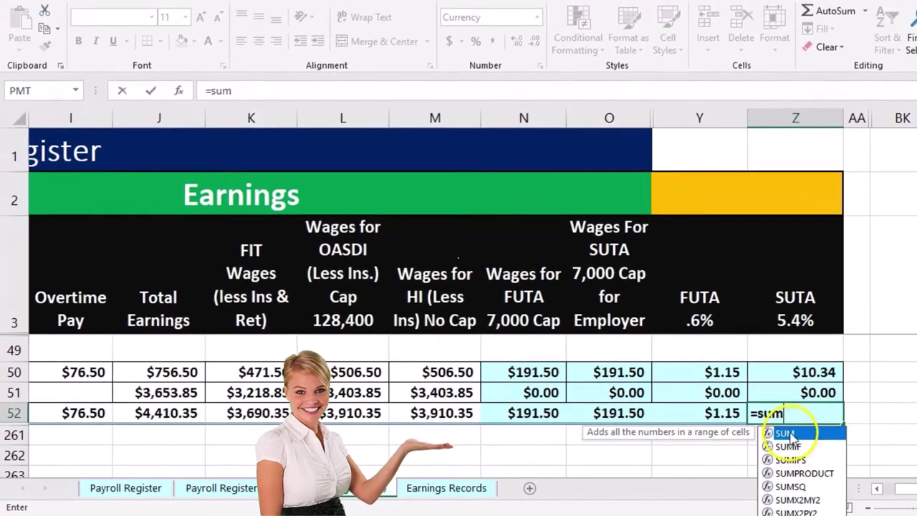
{"action": "key", "text": "Tab"}
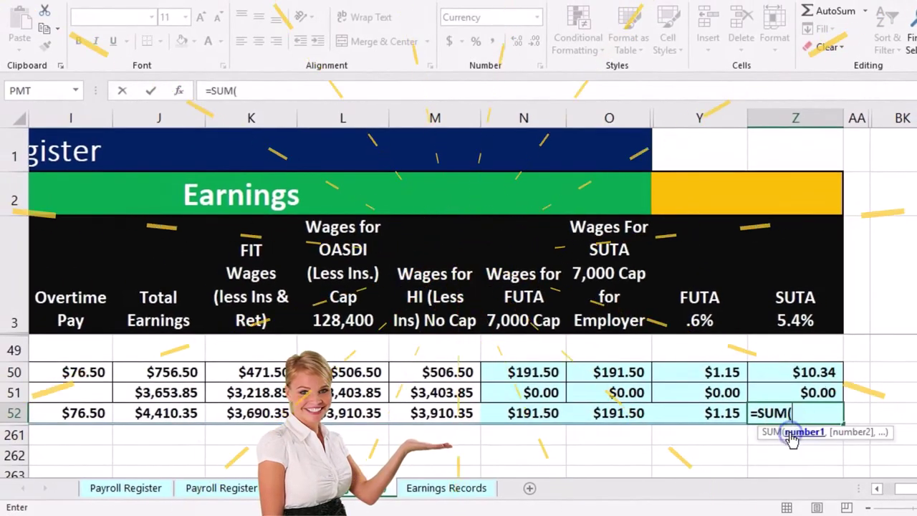
{"action": "left_click", "coordinate": [787, 378]}
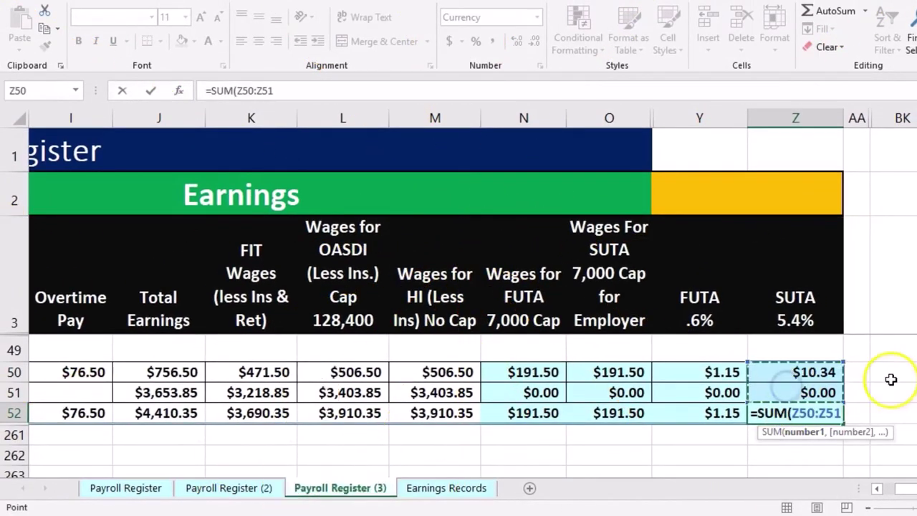
{"action": "key", "text": "Return"}
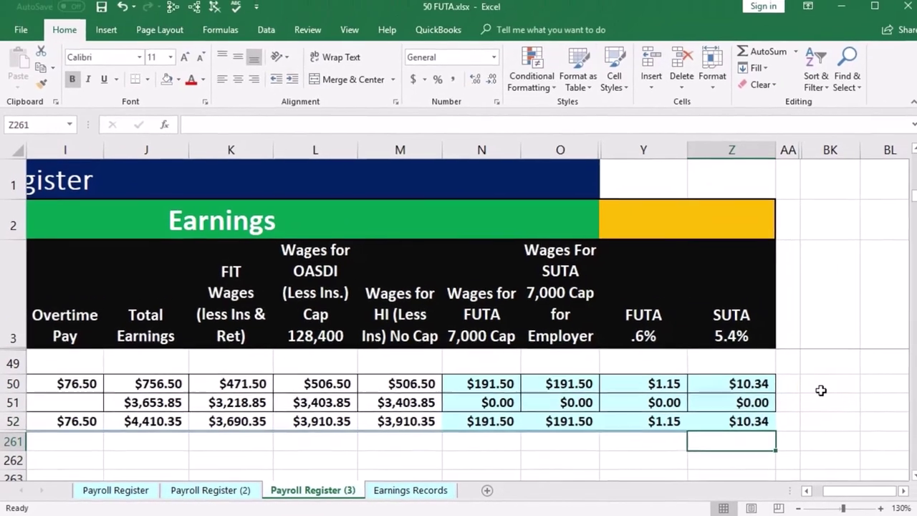